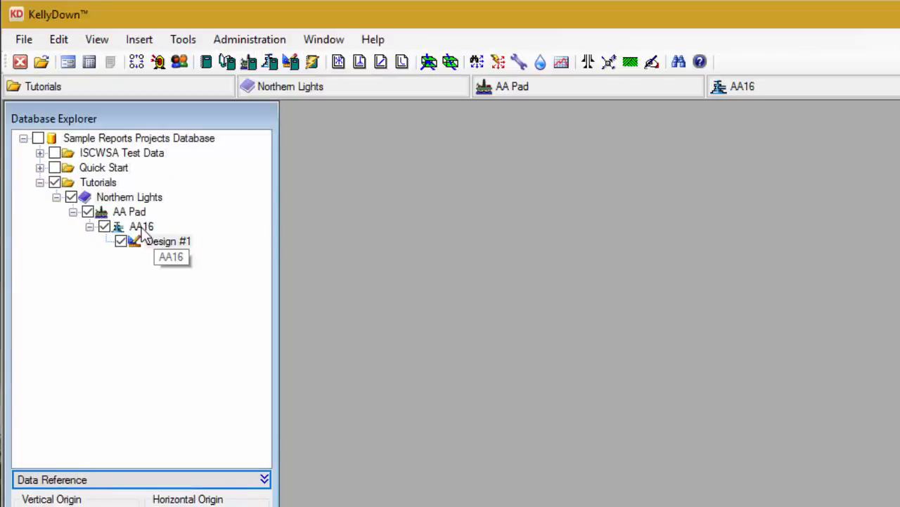
Add a new survey to well AA16 with the survey ID and name Gyro Survey
click(142, 228)
right_click(143, 231)
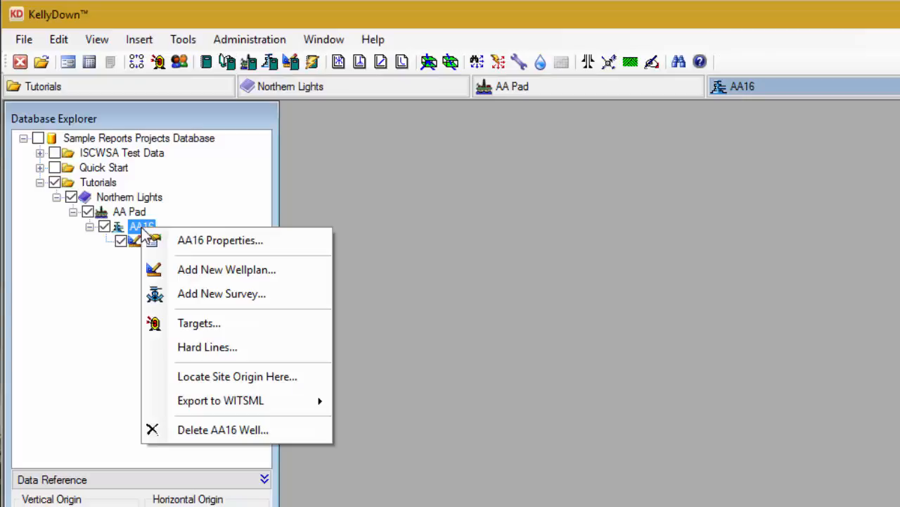
click(231, 294)
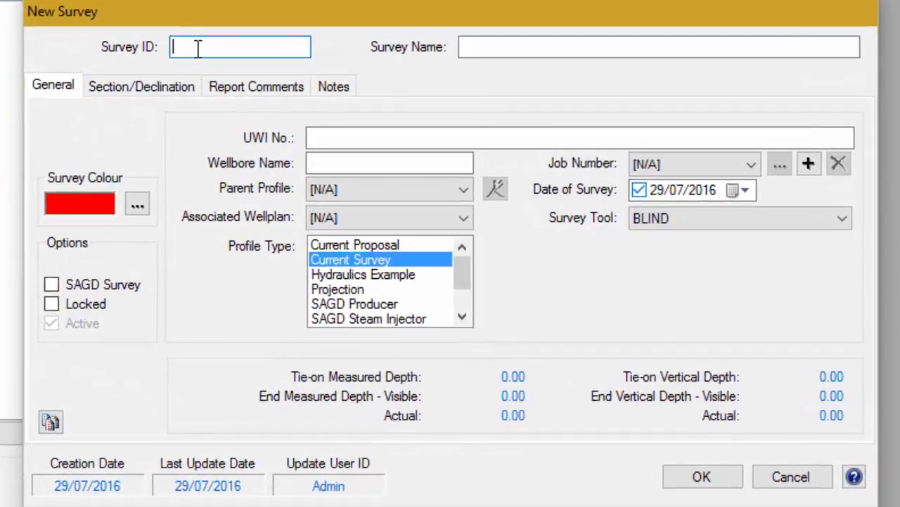
text(G)
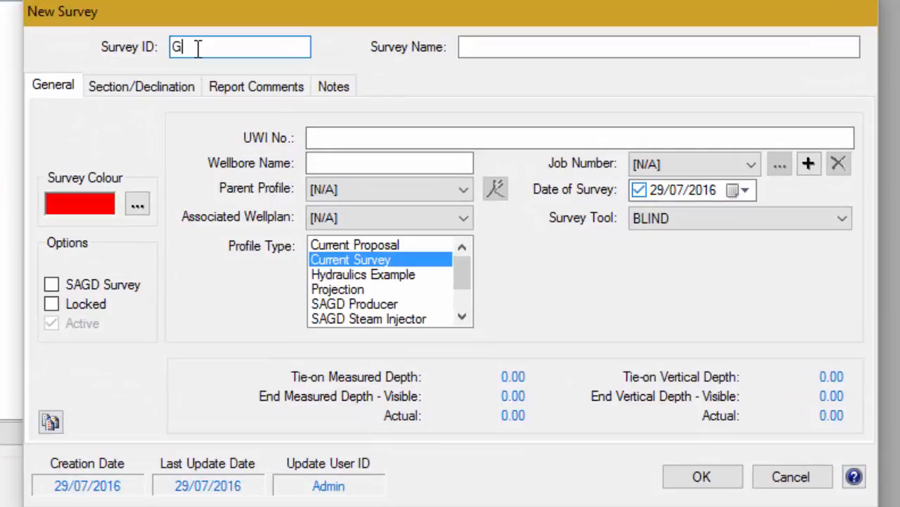
text(yro Survey)
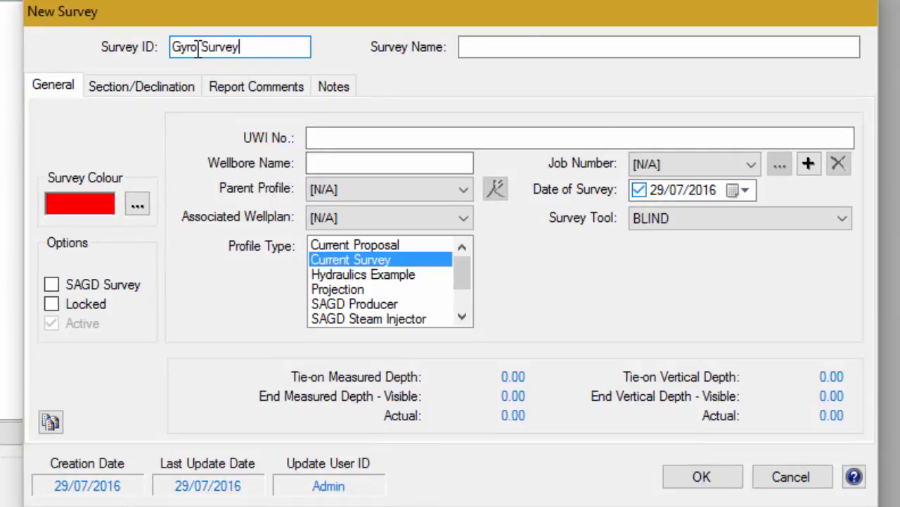
key(Tab)
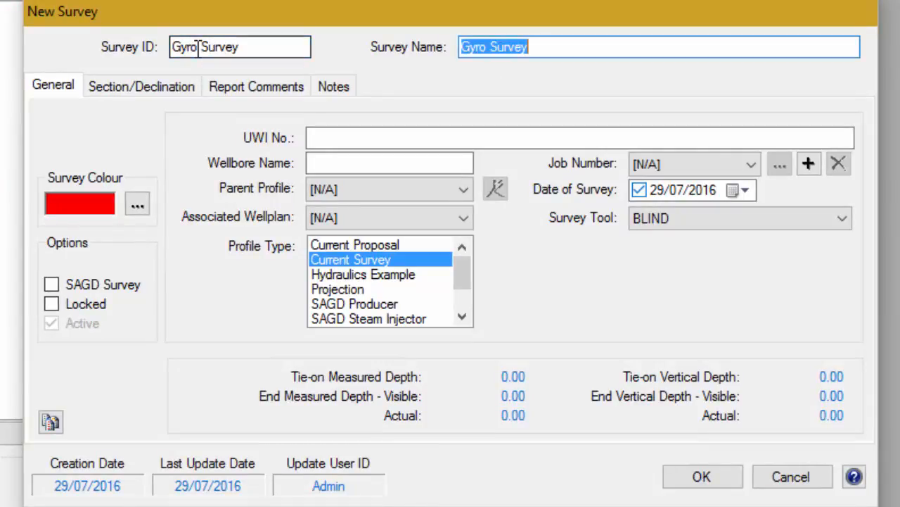
key(Tab)
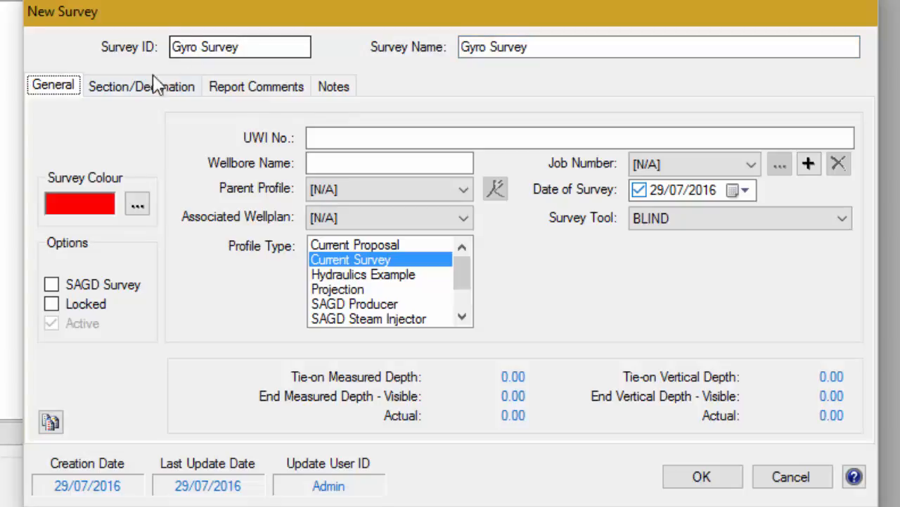
Associate the new survey with wellplan Design #1 and choose a gyro survey tool
click(467, 219)
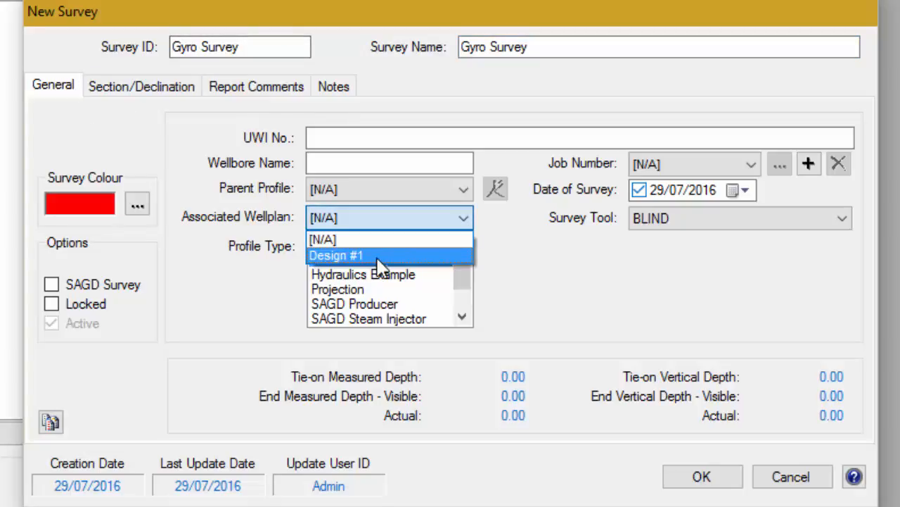
click(385, 258)
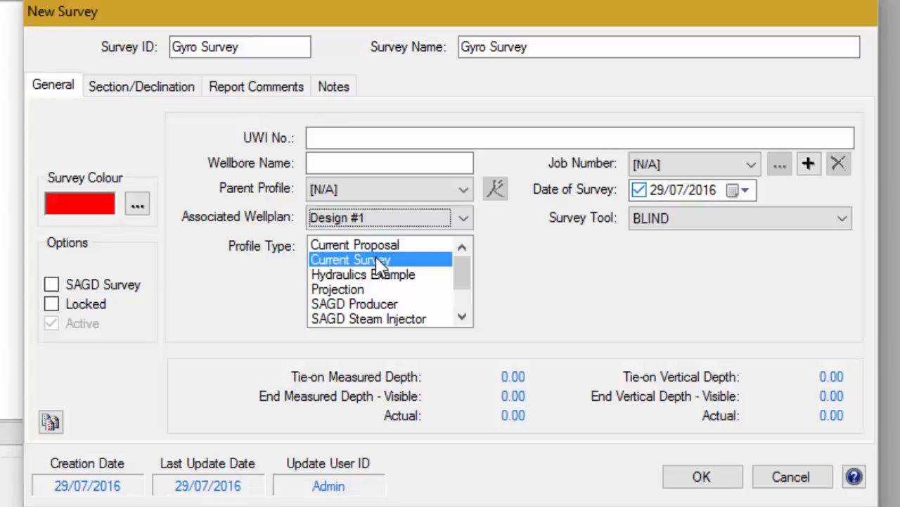
click(843, 220)
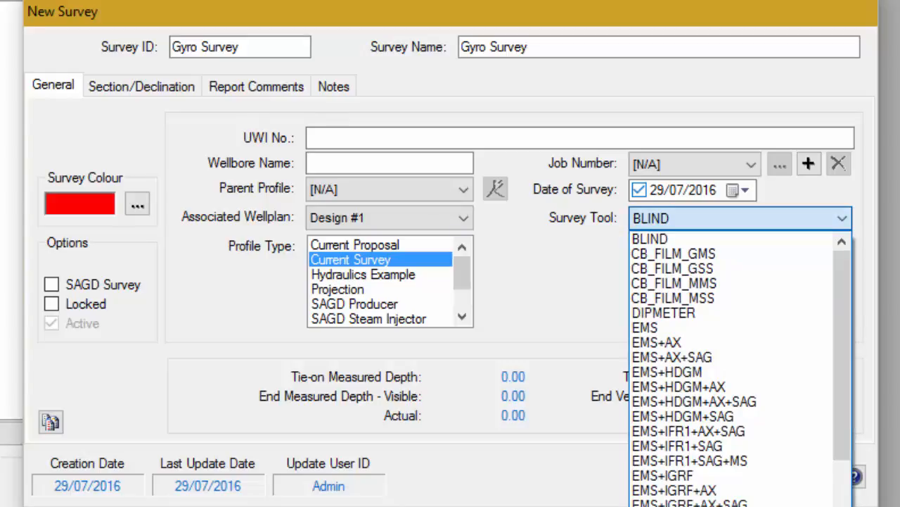
click(651, 504)
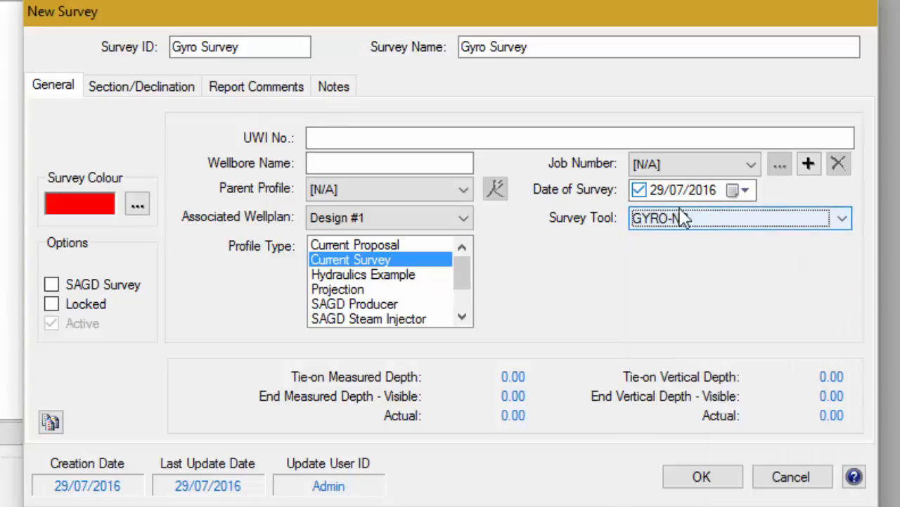
Set the survey's magnetic model to BGGM 2016 and save the new survey
click(149, 85)
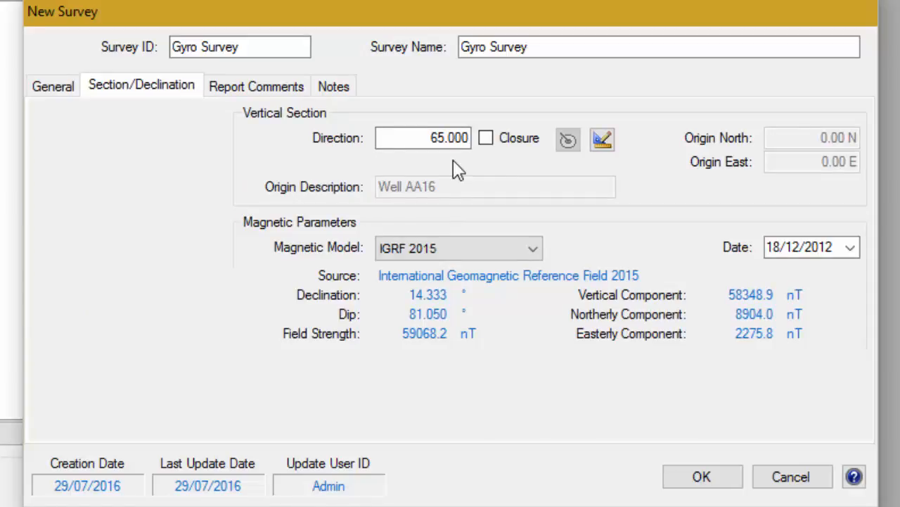
click(462, 250)
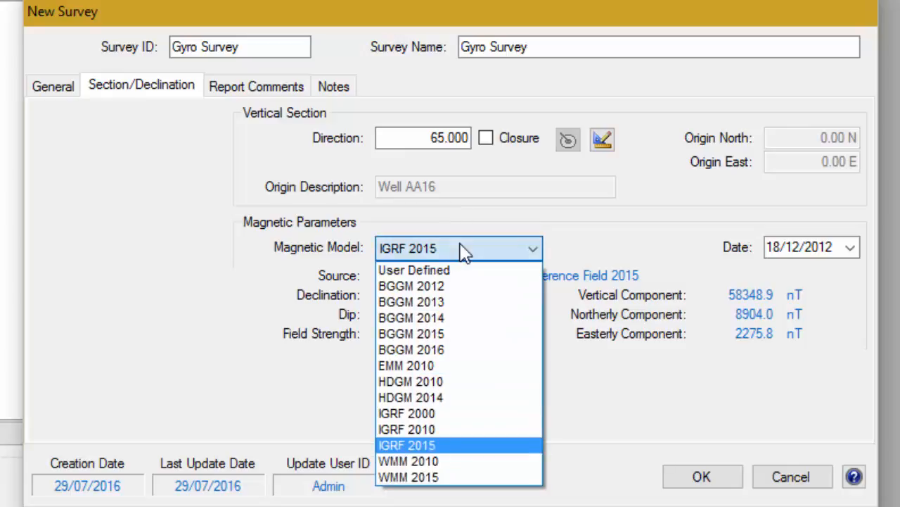
click(445, 351)
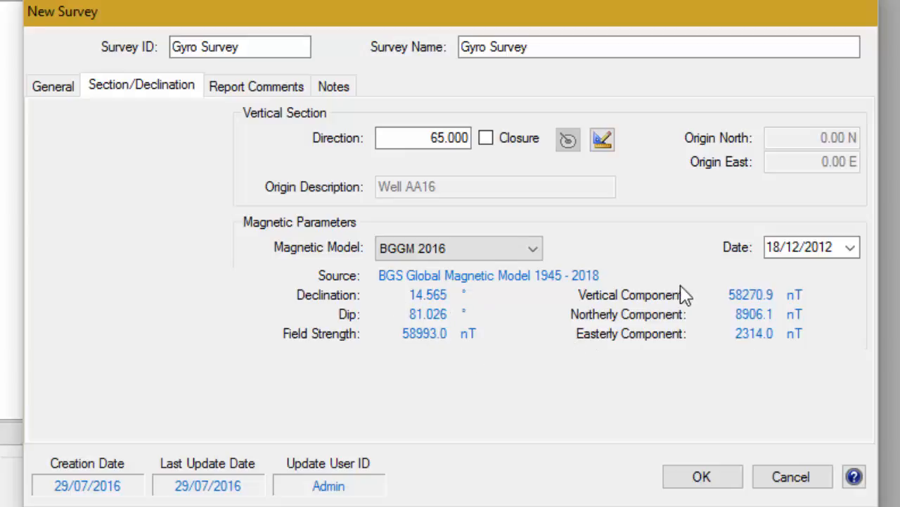
click(719, 478)
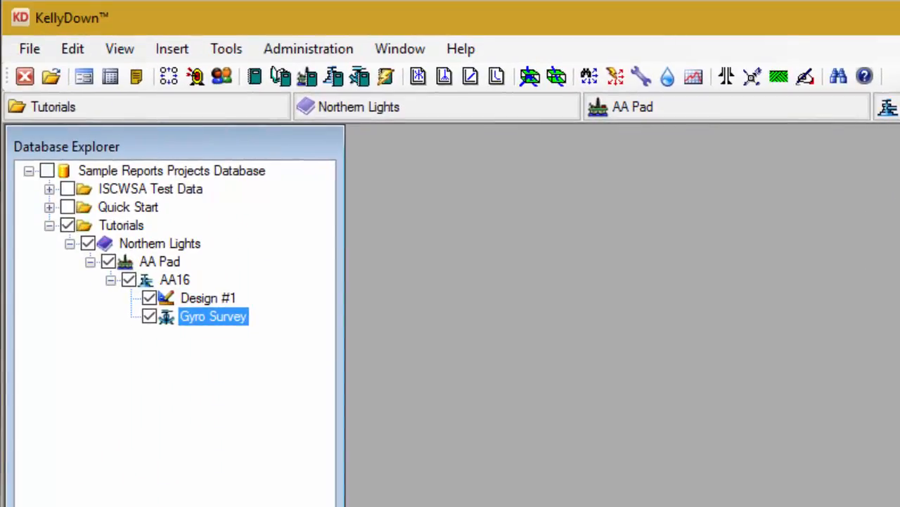
Open the Gyro Survey data and add the Distance, Highside Direction and North Direction to Wellplan, Proposed Inclination and Proposed Azimuth fields to its columns
right_click(224, 322)
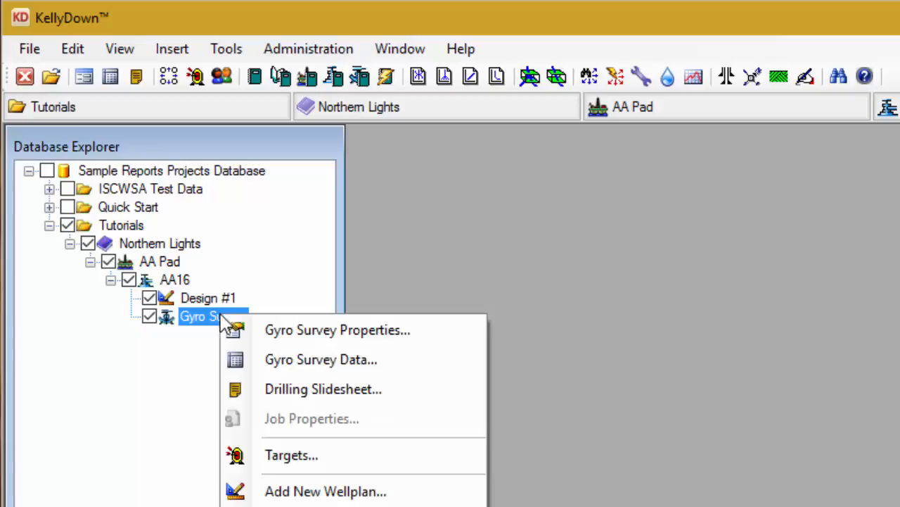
click(404, 362)
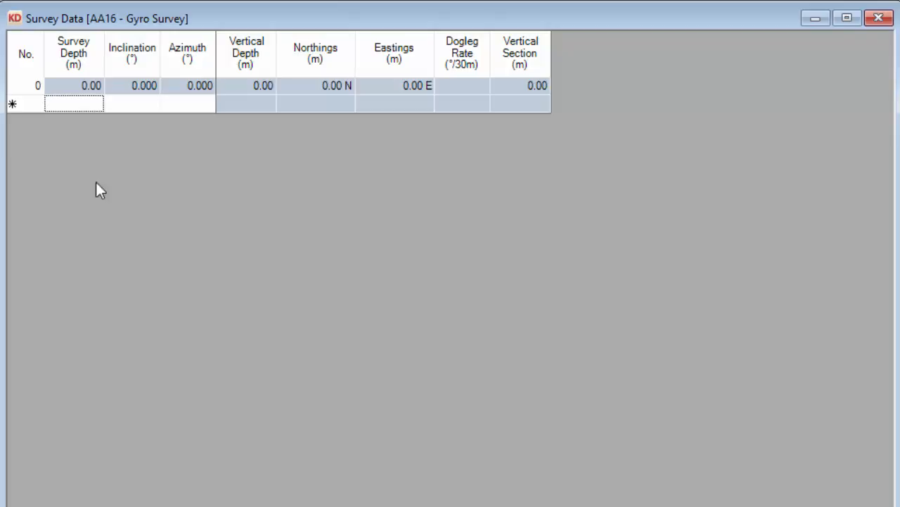
right_click(321, 50)
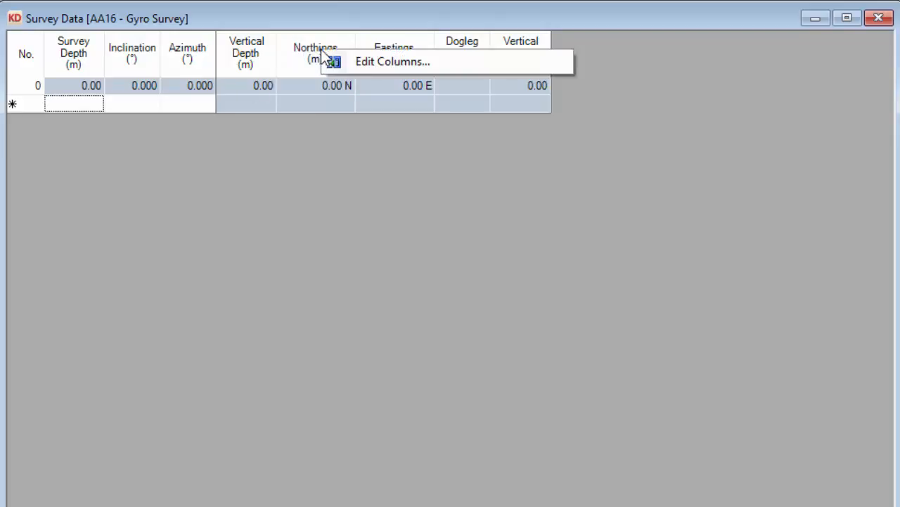
click(436, 64)
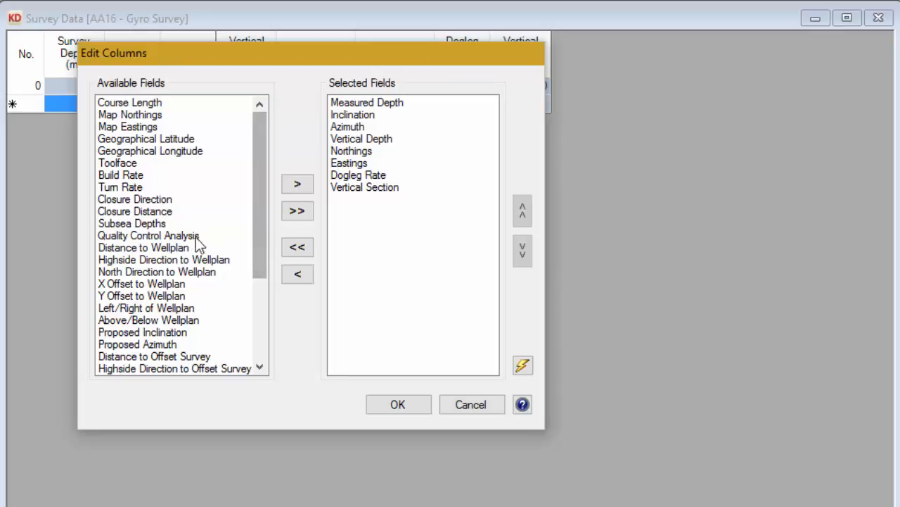
click(151, 249)
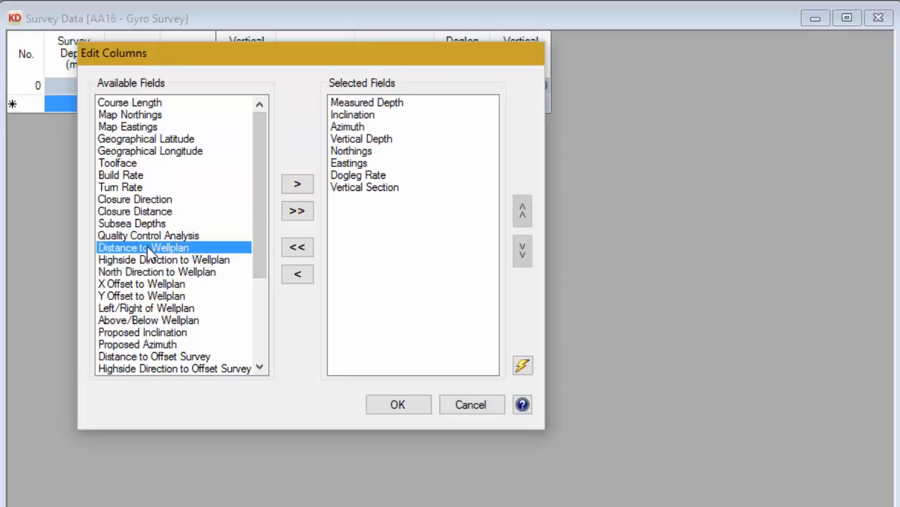
ctrl+click(155, 272)
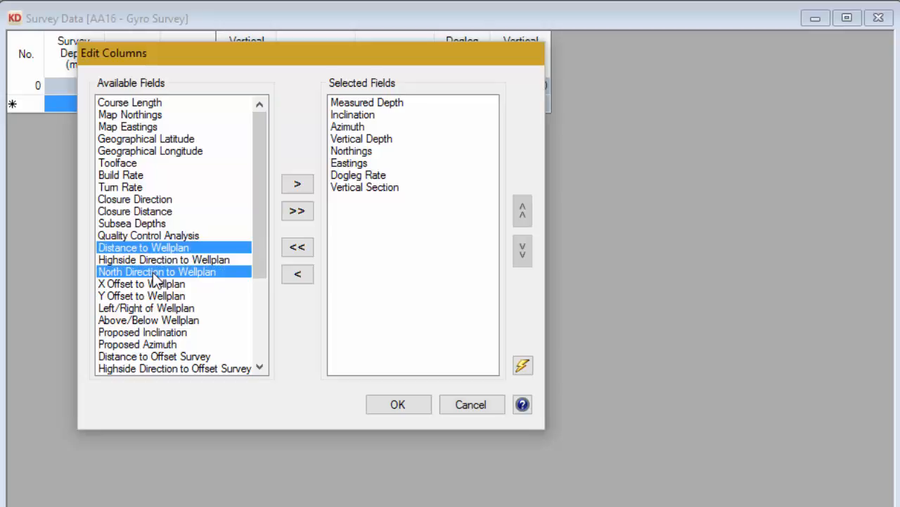
ctrl+click(156, 260)
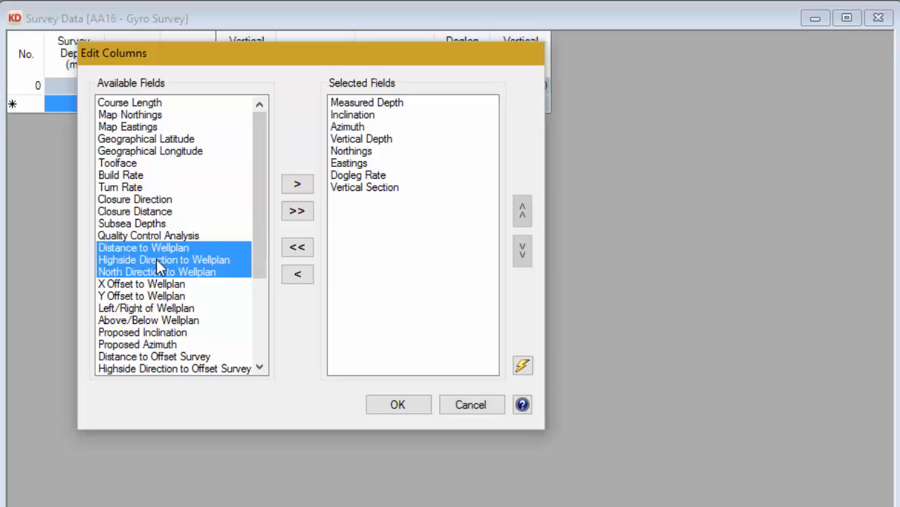
ctrl+click(152, 336)
ctrl+click(155, 344)
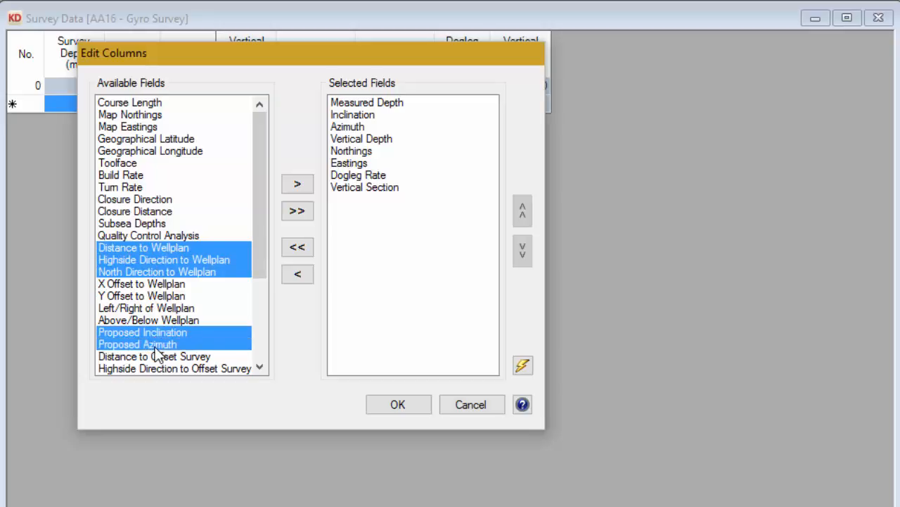
click(299, 185)
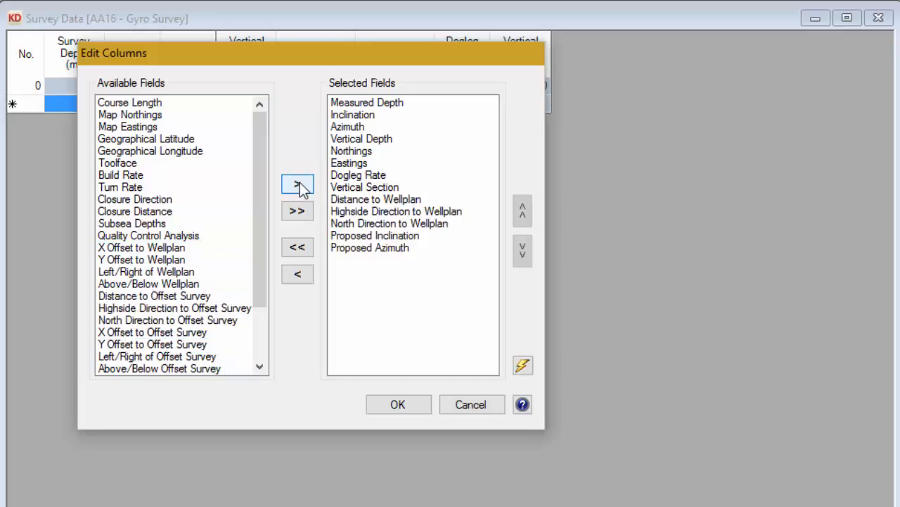
Move the North Direction to Wellplan field above Highside Direction to Wellplan in the selected column fields
click(363, 212)
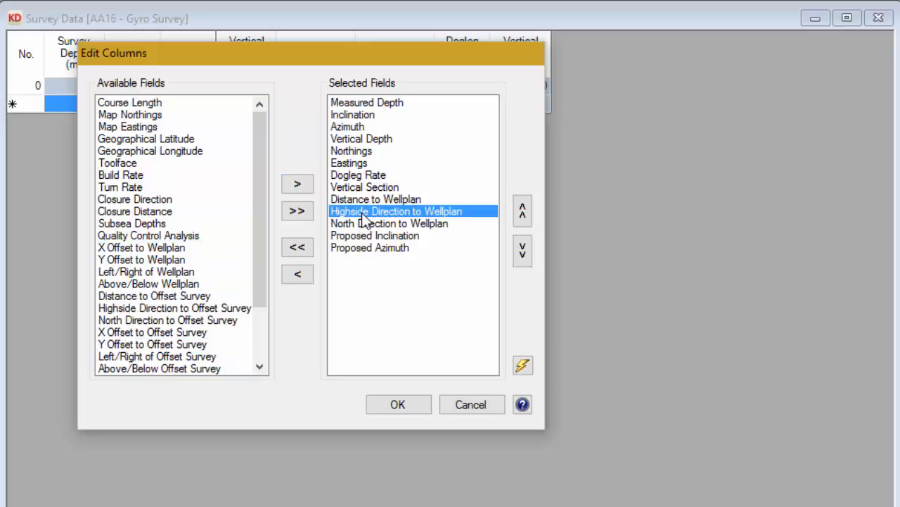
click(363, 223)
click(364, 212)
click(363, 223)
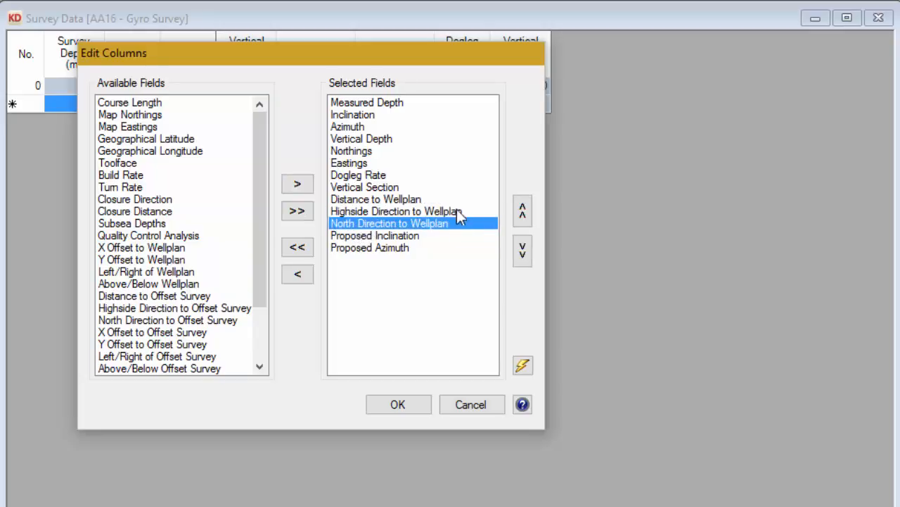
click(525, 211)
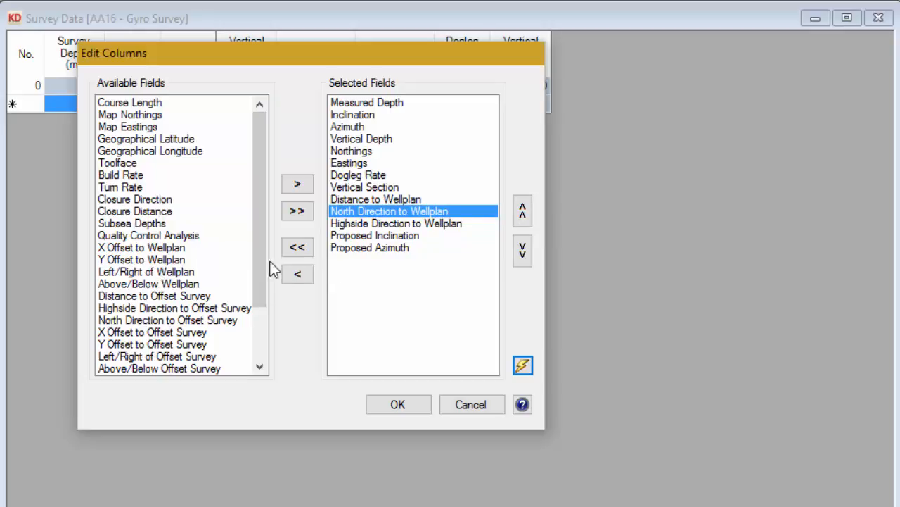
Add the X Offset and Y Offset to Wellplan fields to the selected columns and remove both again
click(156, 250)
double_click(157, 250)
double_click(156, 251)
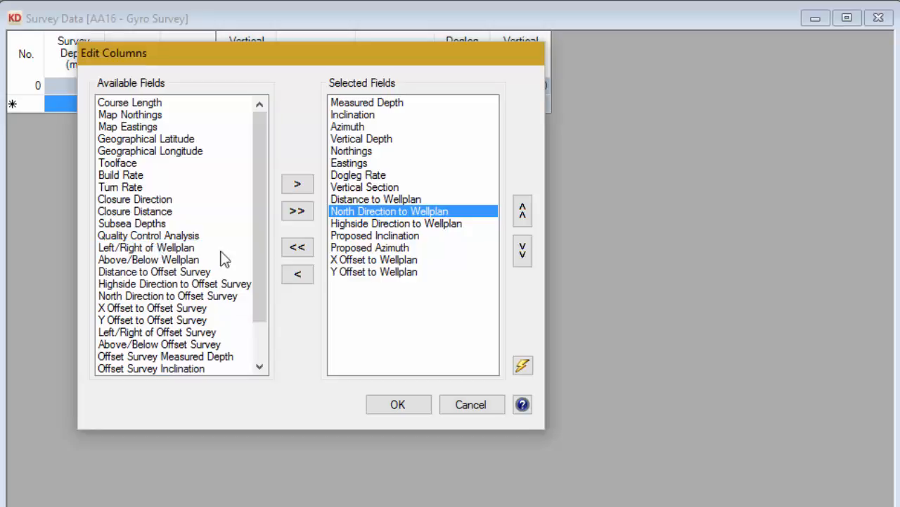
double_click(372, 260)
double_click(373, 259)
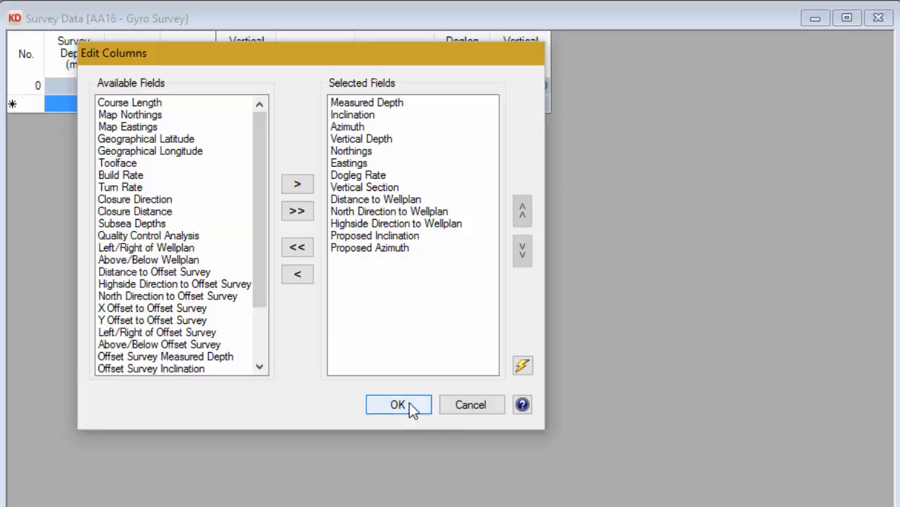
Apply the edited column selection to the survey data table
click(410, 403)
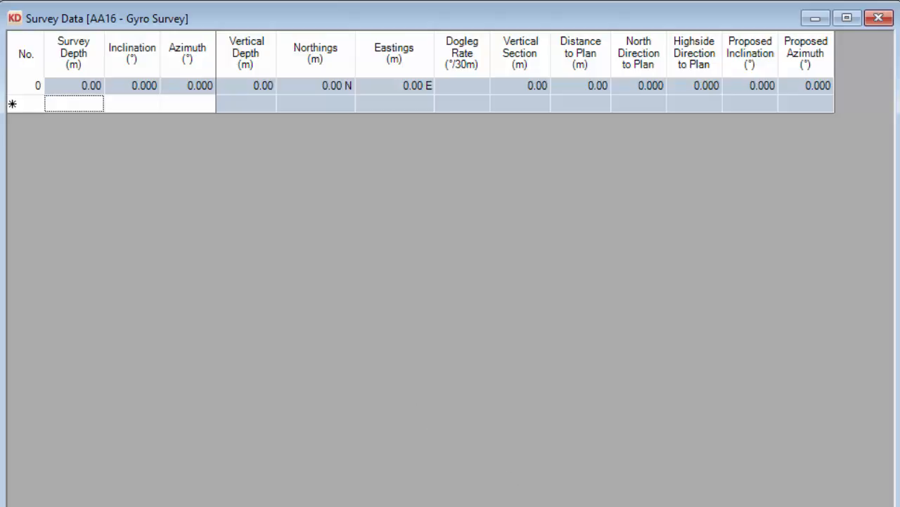
key(alt+Tab)
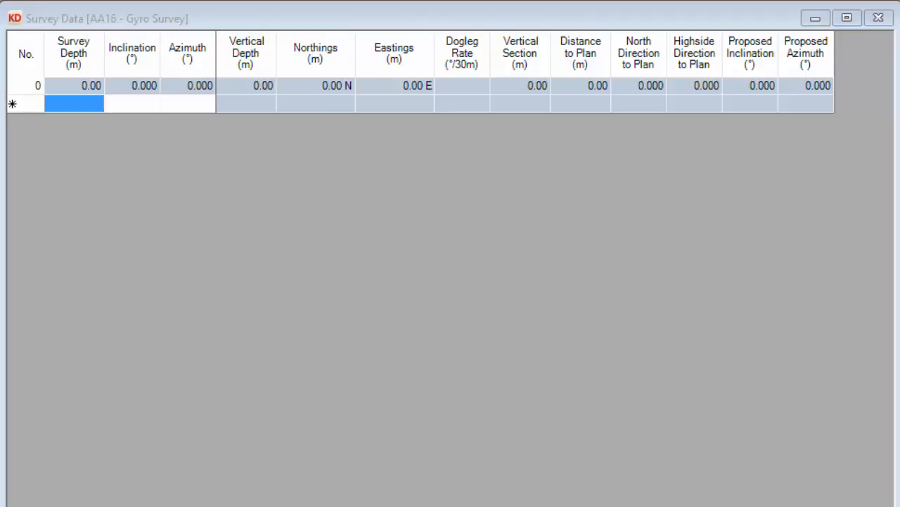
Enter the first survey record at 30 m depth with an inclination of 0.25° and an azimuth of 165°
click(87, 106)
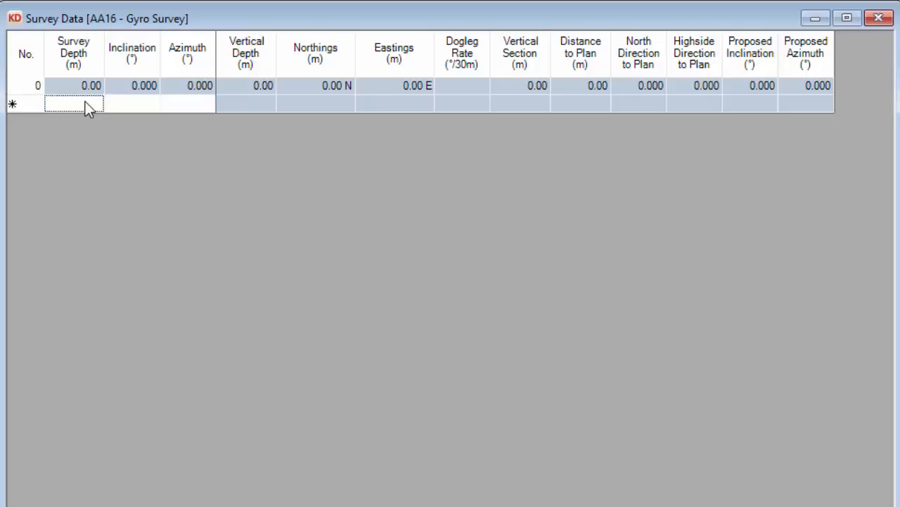
text(30)
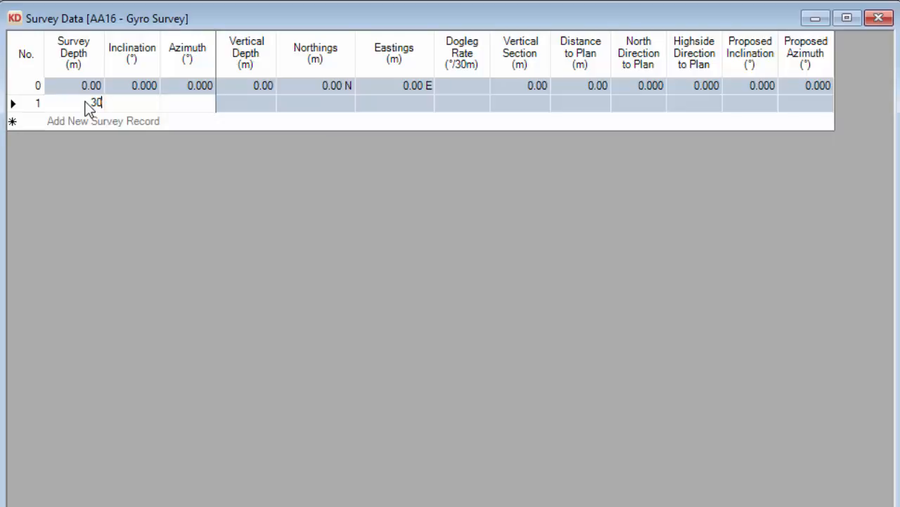
key(Tab)
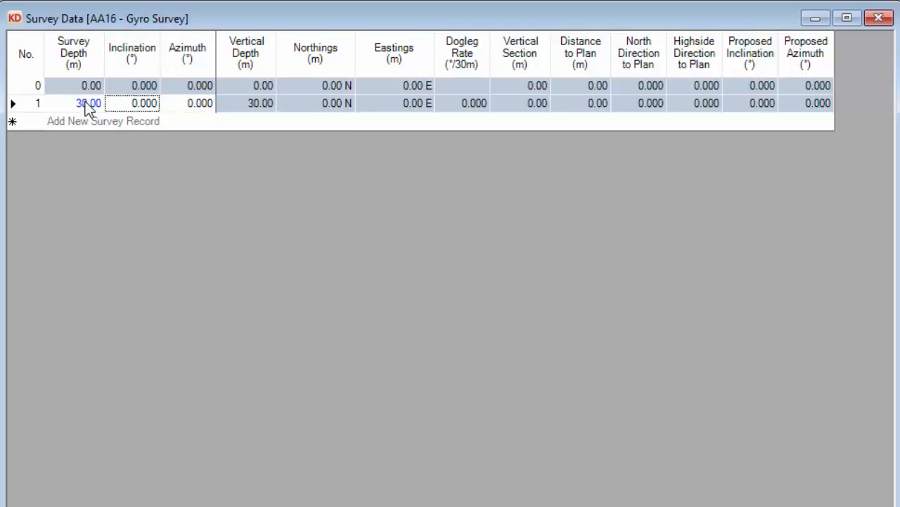
text(0.25)
key(Tab)
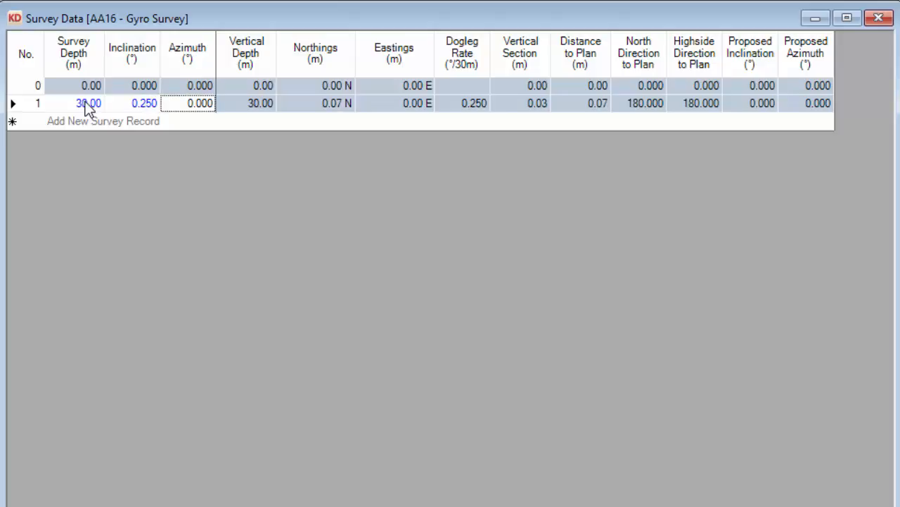
text(6)
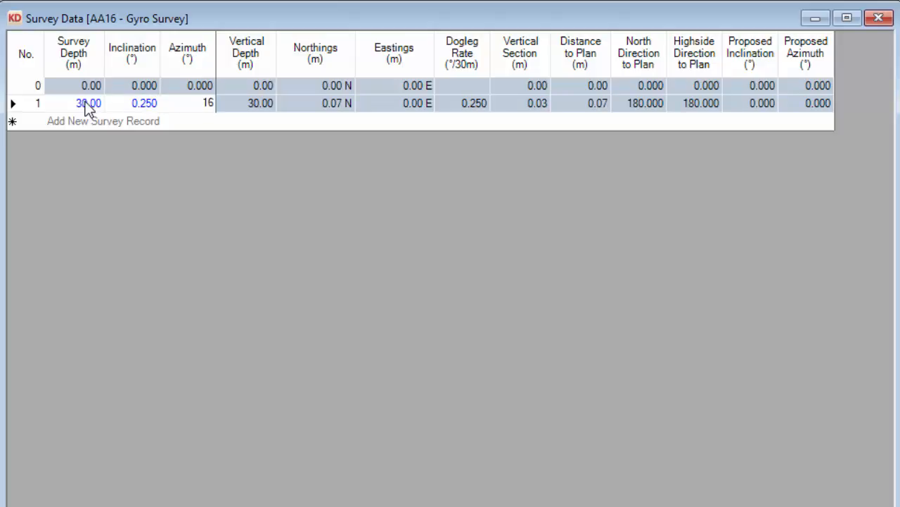
text(5)
key(Return)
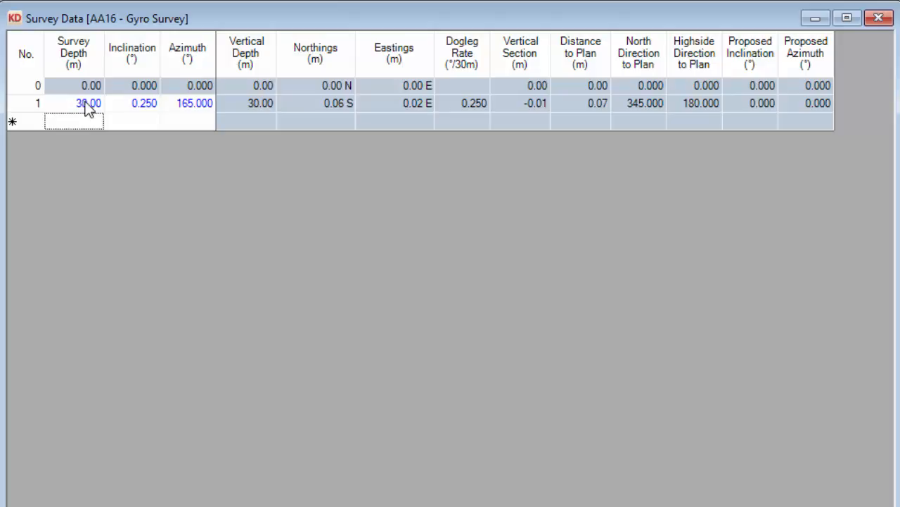
Add the second survey record at 60 m depth with an inclination of 0.47° and an azimuth of 134°
text(60)
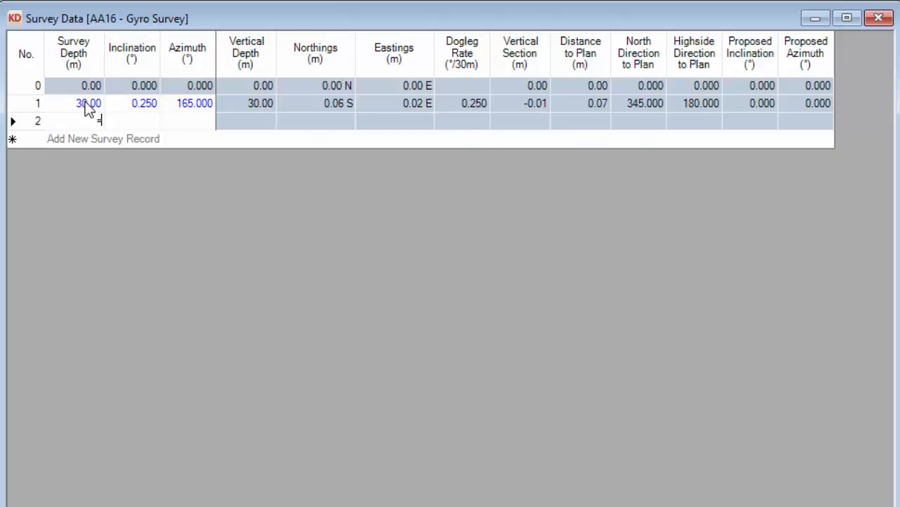
key(Tab)
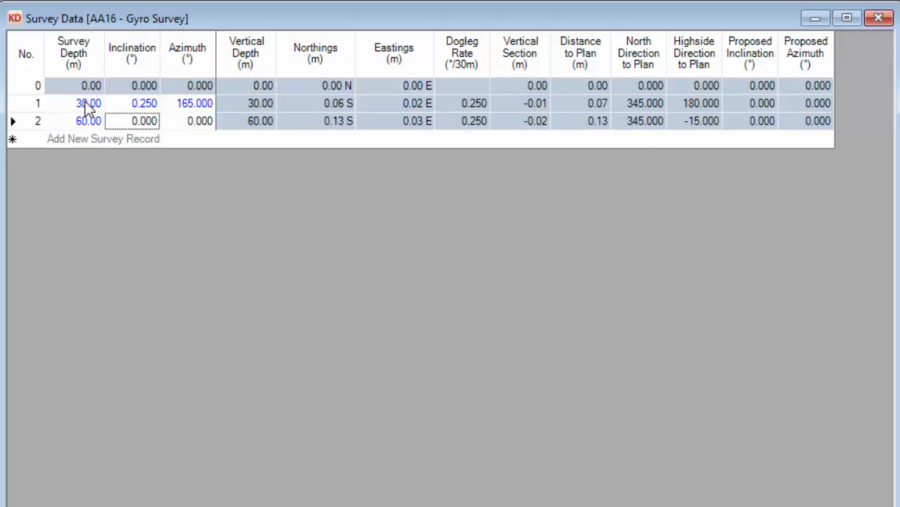
text(0.47)
key(Tab)
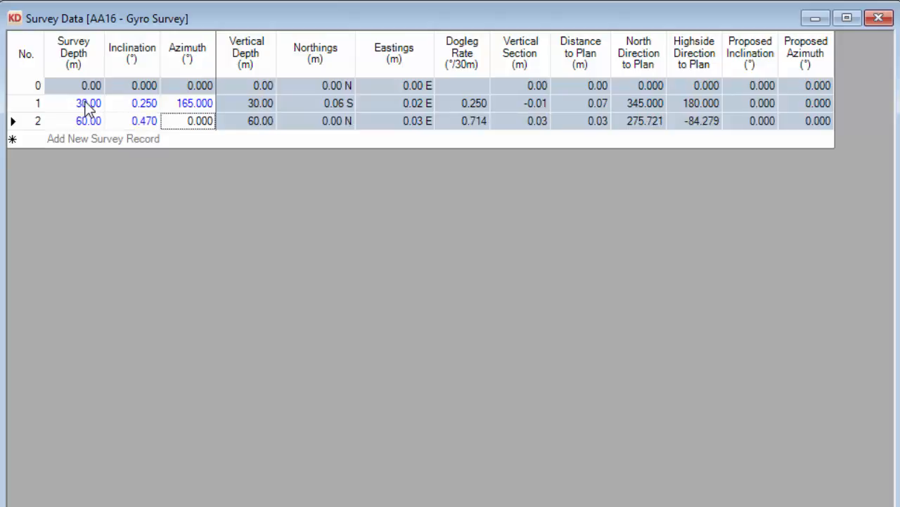
text(134)
key(Tab)
Add the third survey record at 90 m depth, with inclination +.2° and azimuth -10° relative to the previous record
text(90)
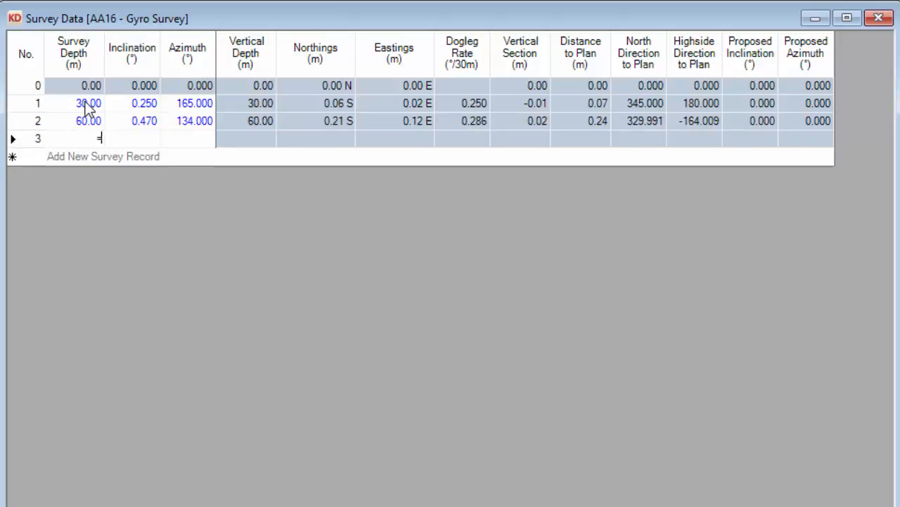
key(Tab)
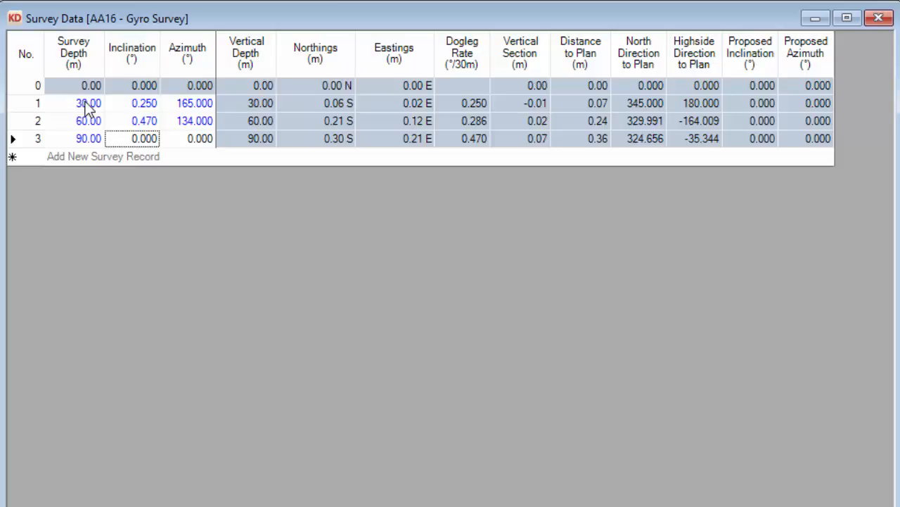
text(+)
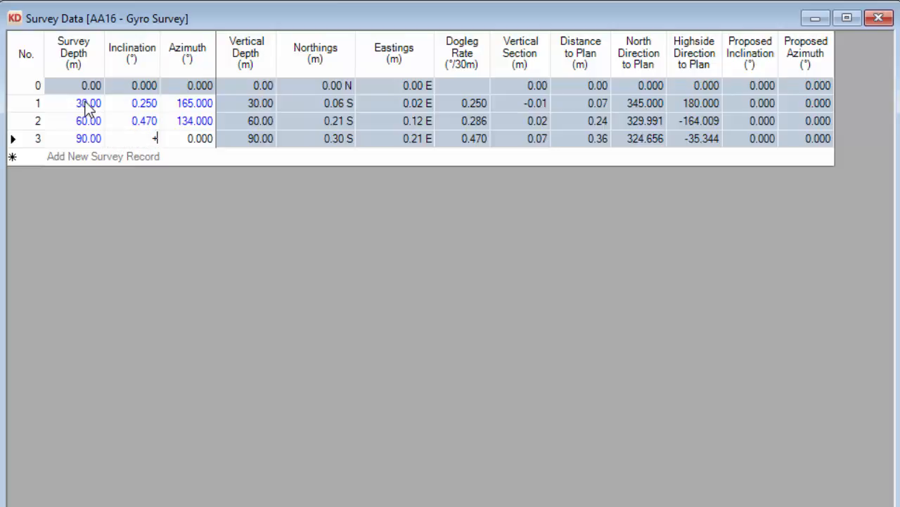
text(.2)
key(Tab)
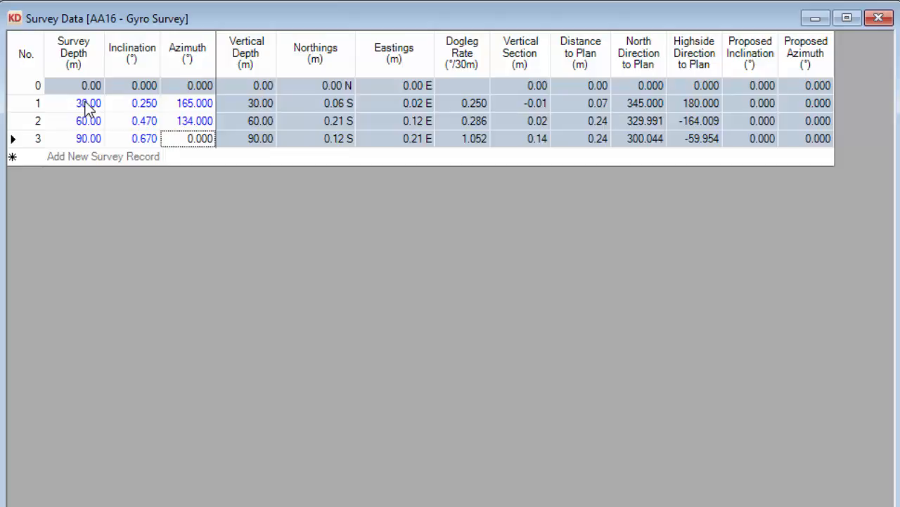
text(-)
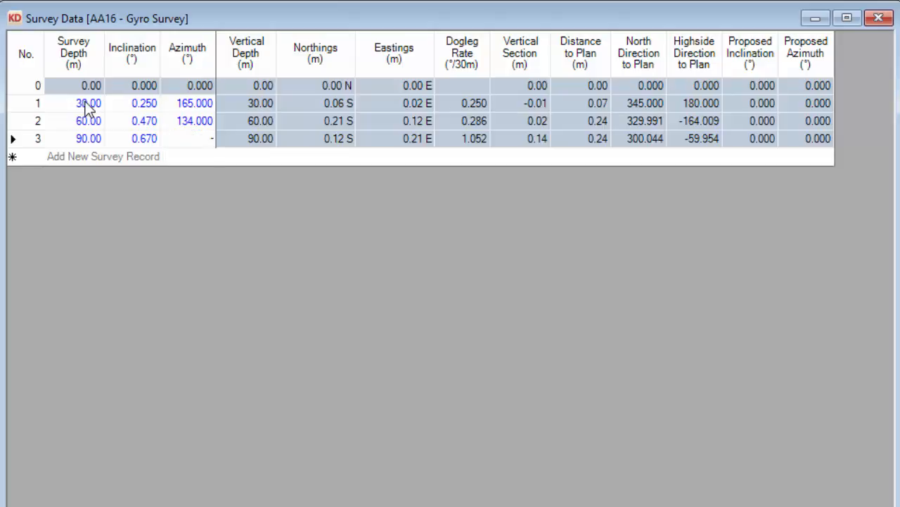
text(10)
key(Tab)
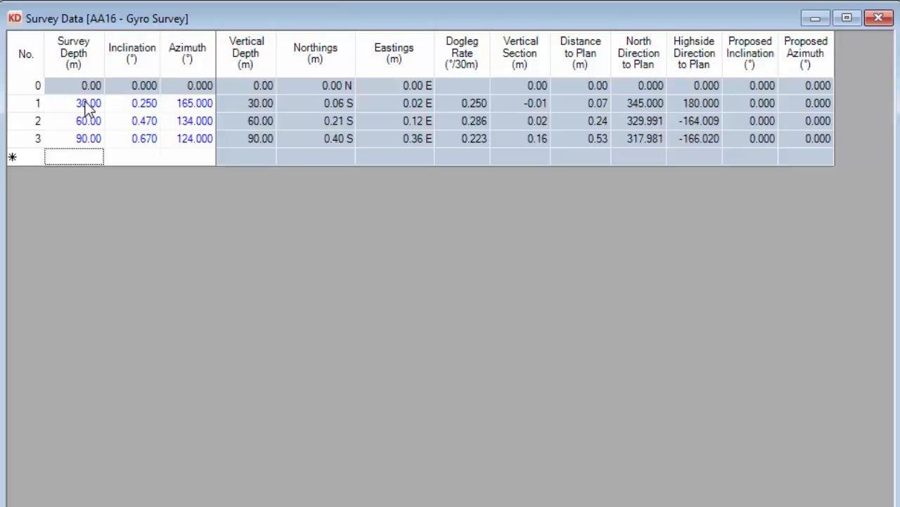
Add the fourth survey record at 120 m depth, giving inclination as 0 30 30 in degrees, minutes, seconds and azimuth as S 45 30W
text(120)
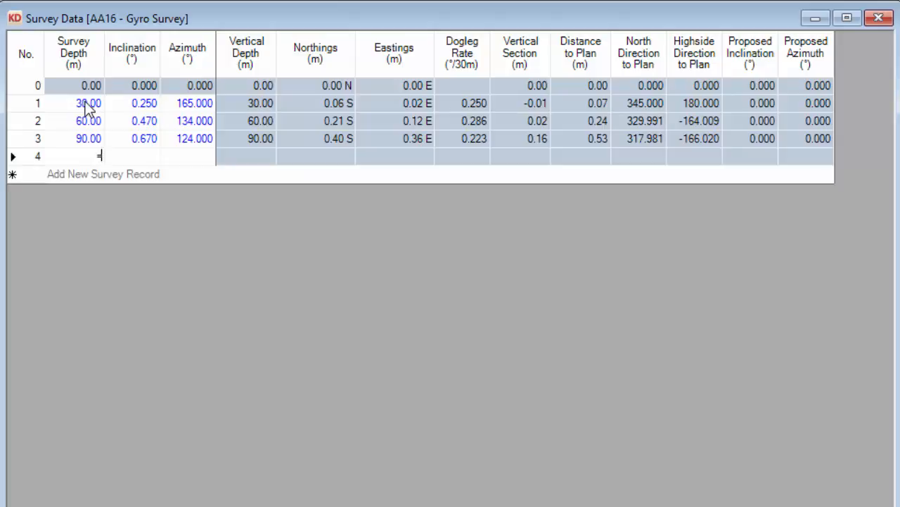
key(Tab)
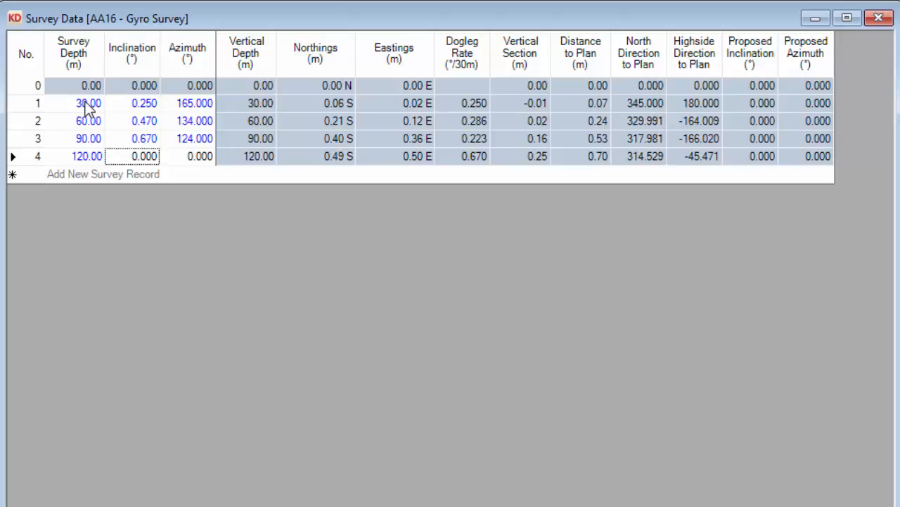
text(0.30)
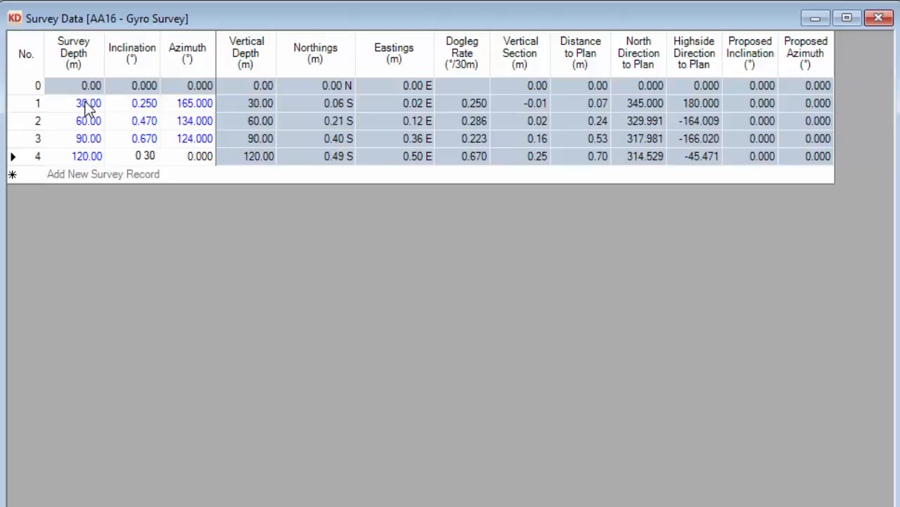
text( 30)
key(Tab)
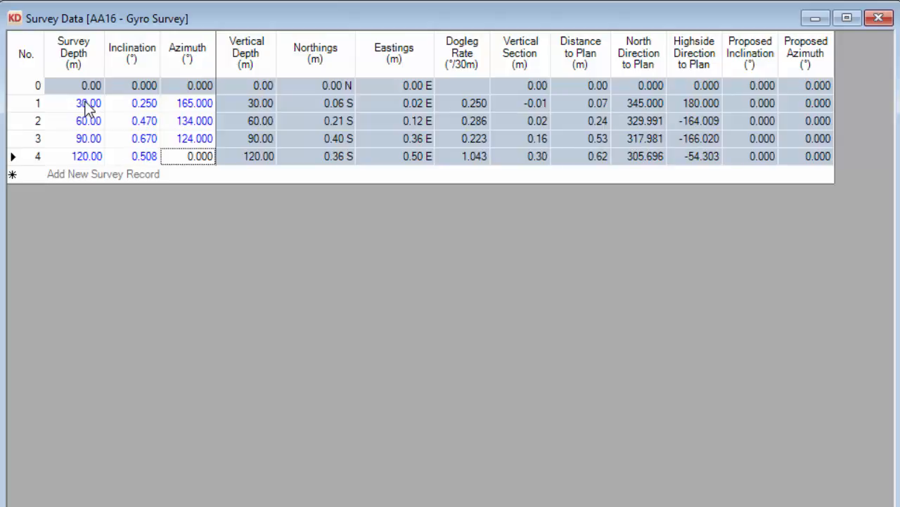
text(S 45)
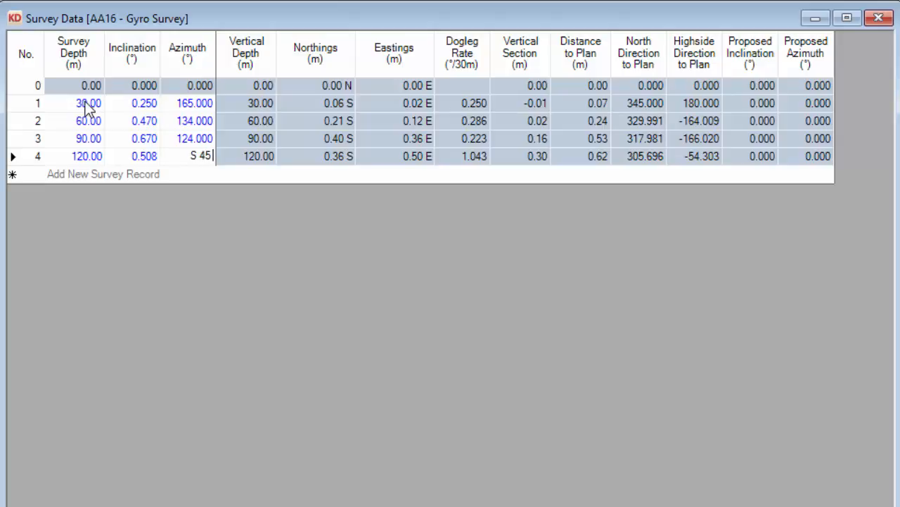
text( 30W)
key(Return)
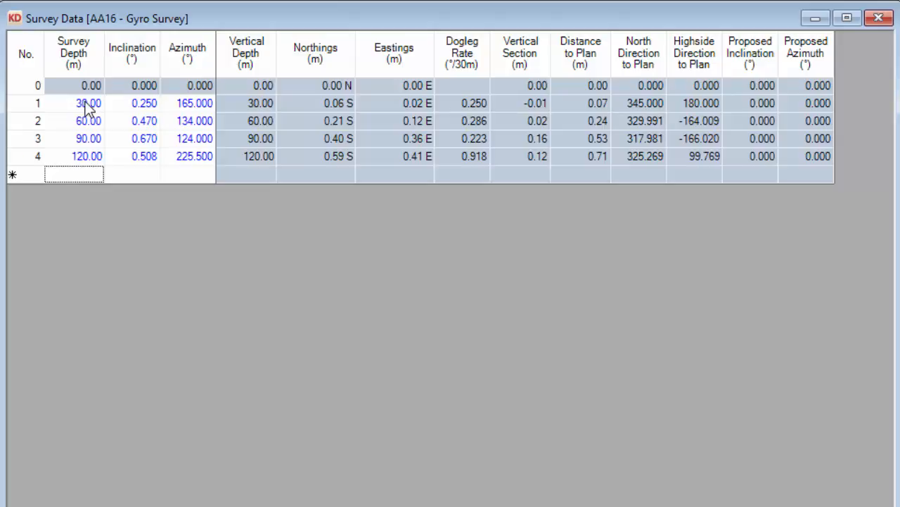
Add the fifth survey record at 150 m depth with an inclination of 0.34° and an azimuth of 132°
text(150)
key(Tab)
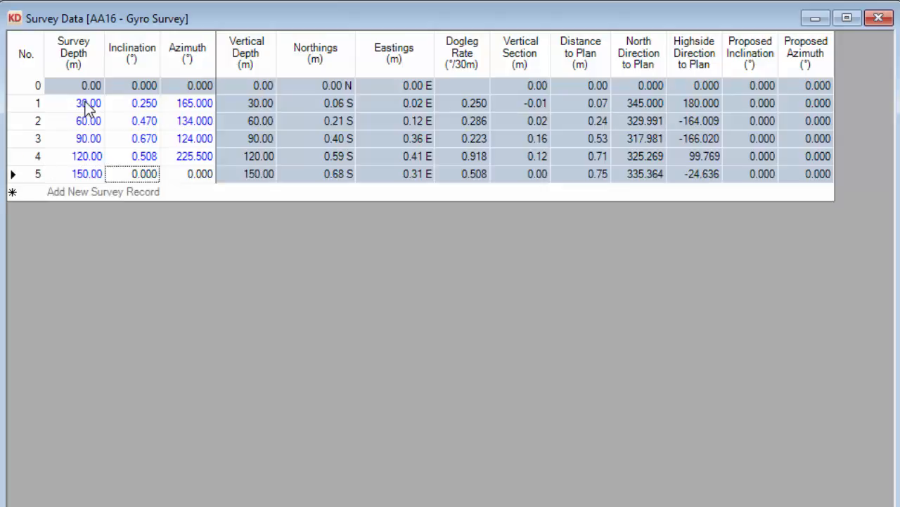
text(.34)
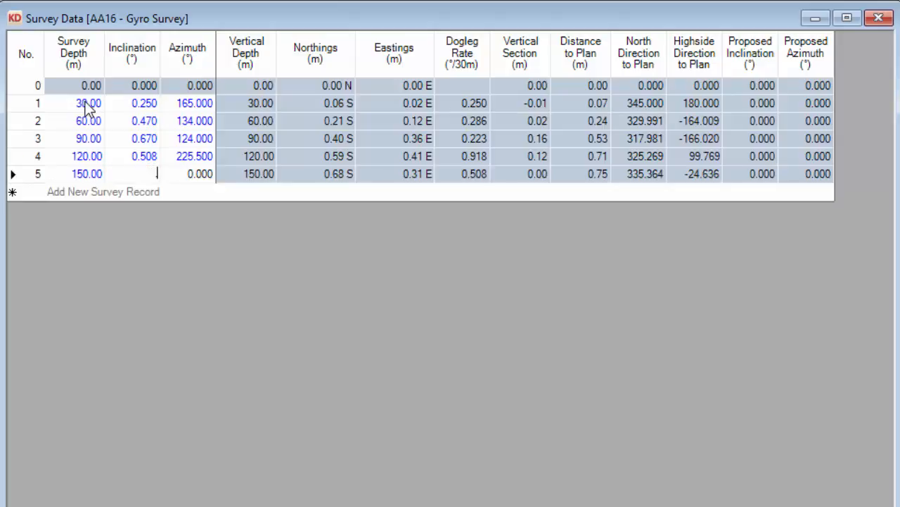
key(Tab)
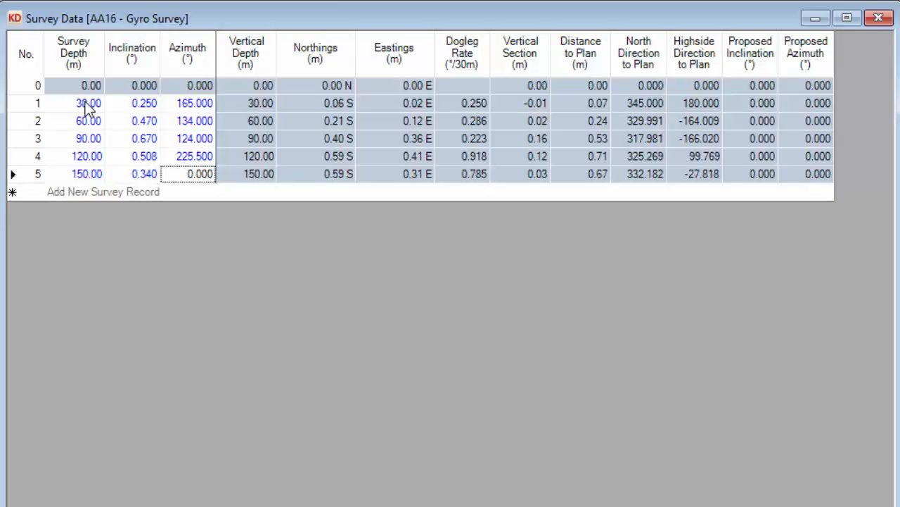
text(13)
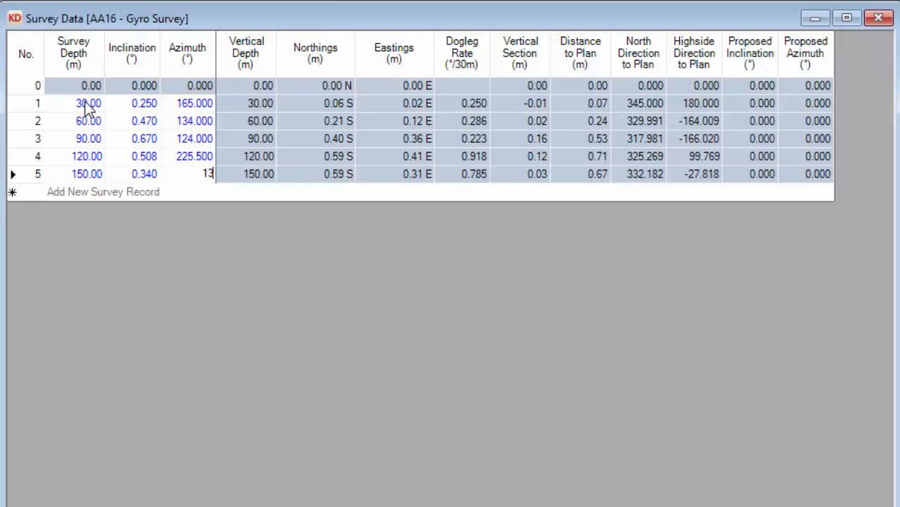
text(2)
key(Tab)
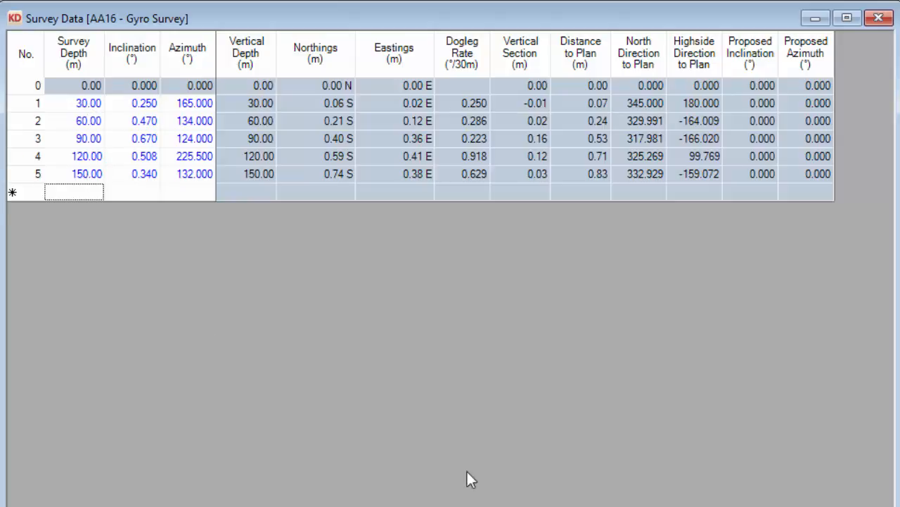
Add three survey records: 180 m at 0.25° and 56°, 210 m at 1.17° and 63°, 240 m at 1.38° and 43°
text(180.00	0.250	56.000 210.00	1.170	63.000 240.00	1.380	43.000)
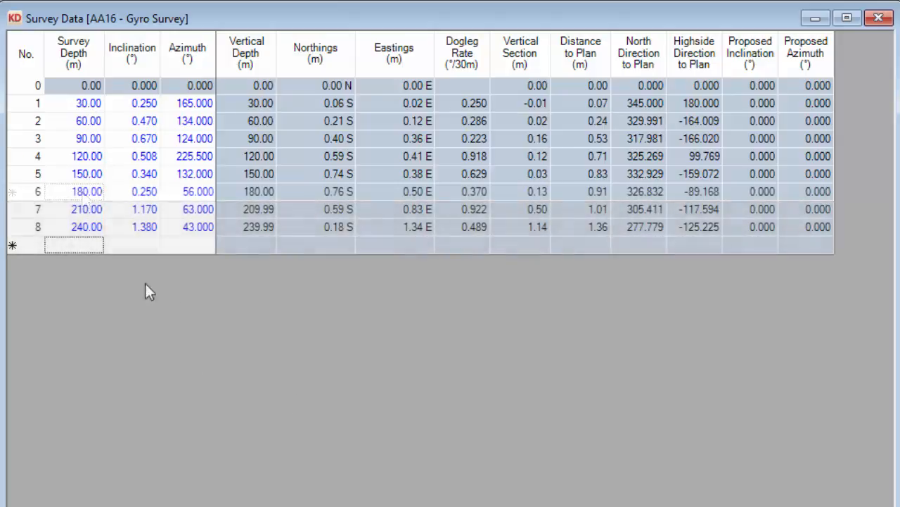
click(94, 228)
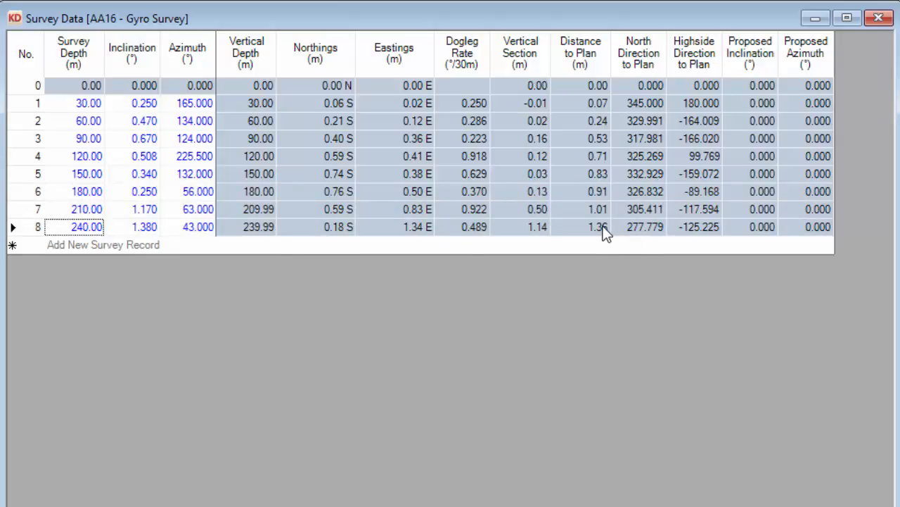
Add the ninth survey record at 270 m depth with an inclination of 1.25° and an azimuth of 53°
key(Down)
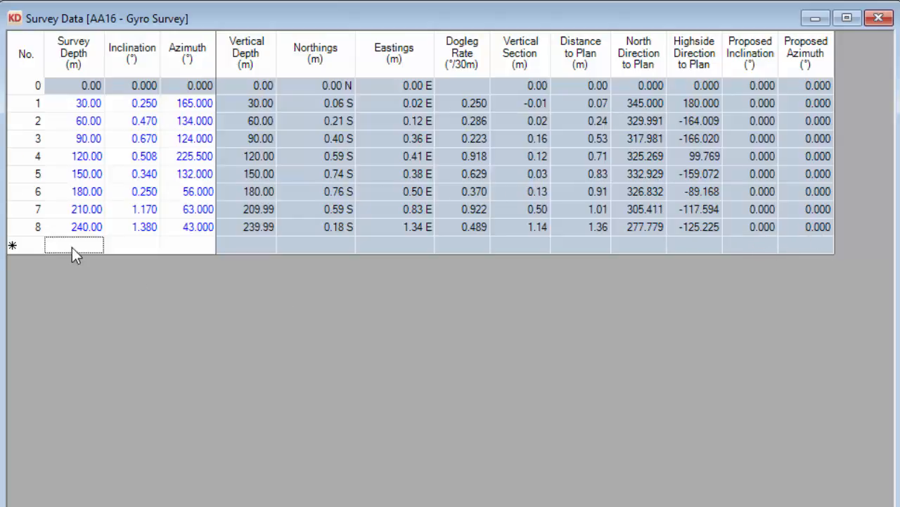
text(270)
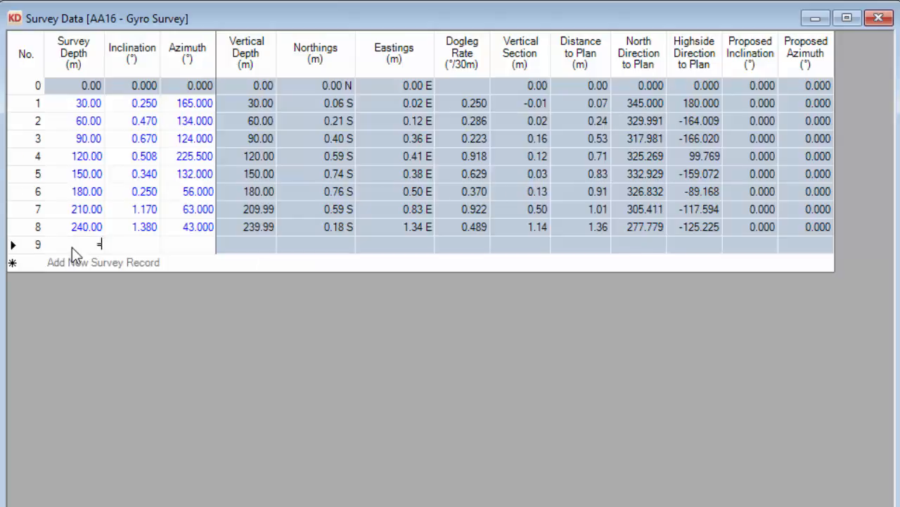
key(Tab)
text(1)
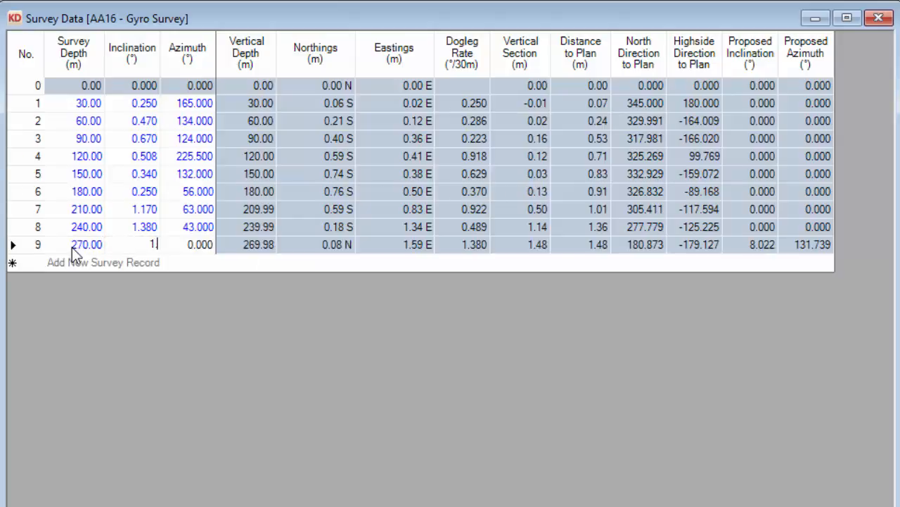
text(.25)
key(Tab)
text(53)
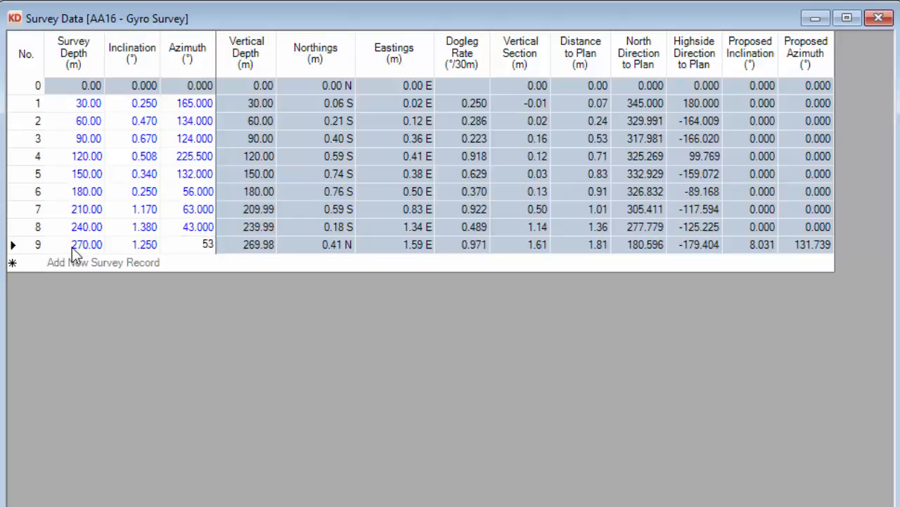
key(Tab)
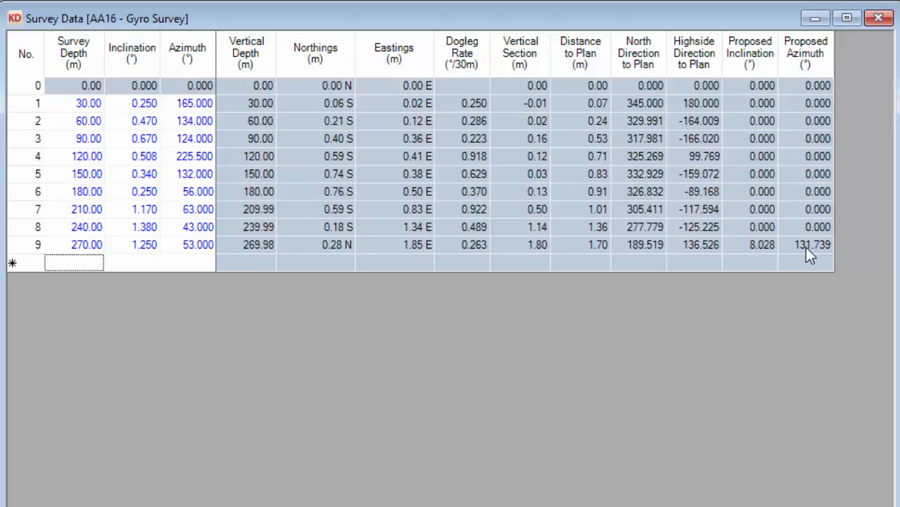
click(84, 243)
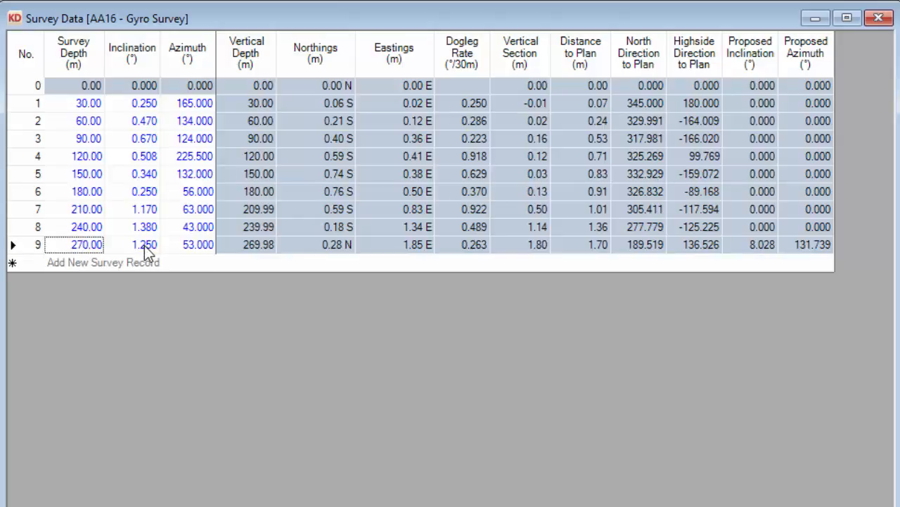
click(145, 247)
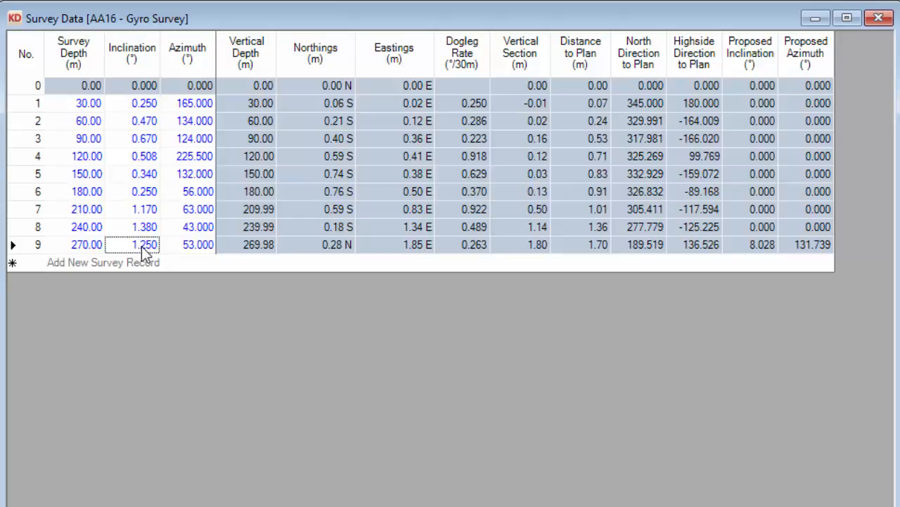
Change the ninth survey record's inclination to 8° and its azimuth to 125°
text(8)
key(Tab)
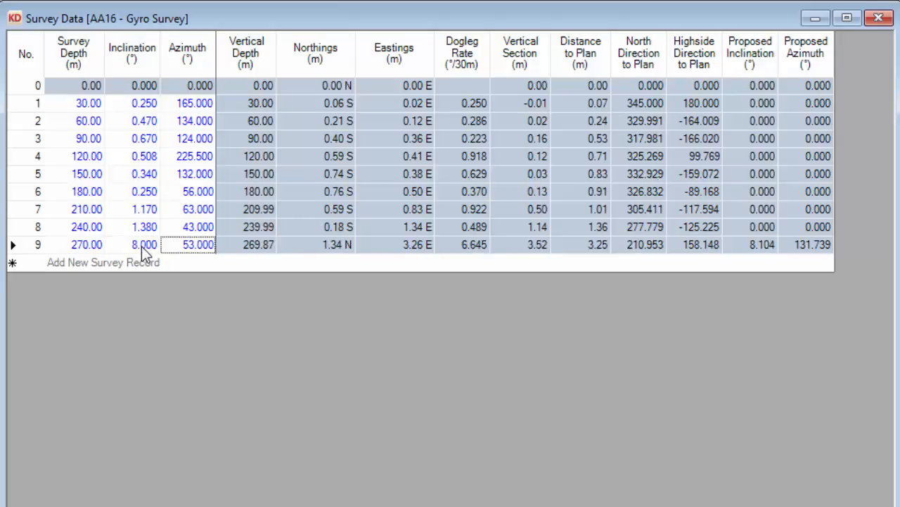
text(125)
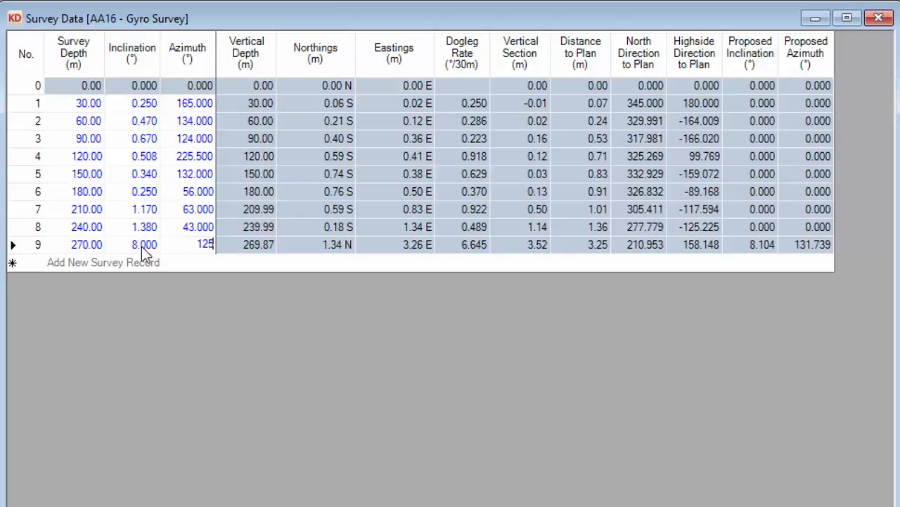
key(Tab)
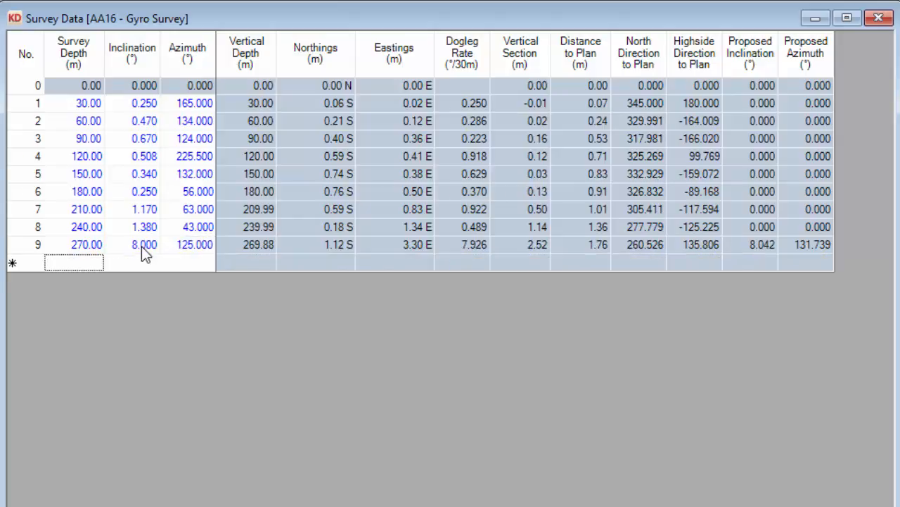
Add the tenth survey record at 300 m depth with an inclination of 15.5° and an azimuth of 130°, and save the survey data
click(97, 229)
click(83, 264)
text(300)
key(Tab)
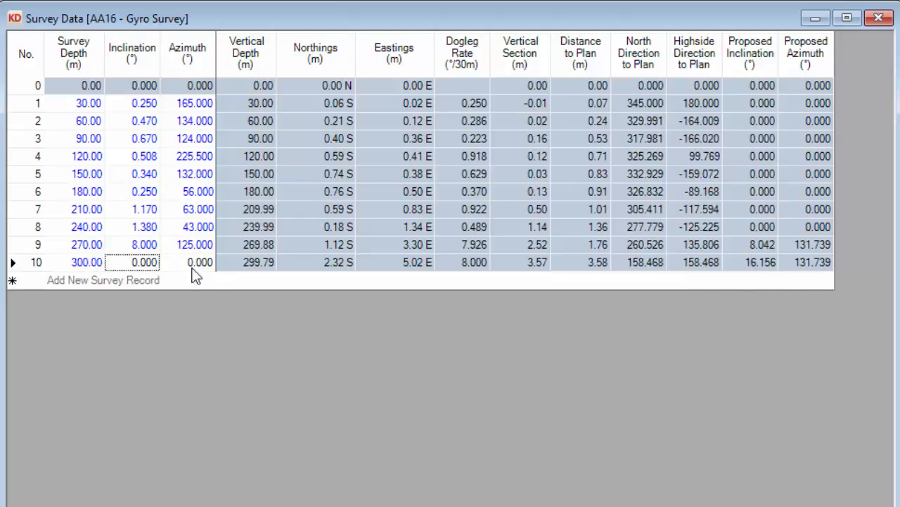
text(15.5)
key(Tab)
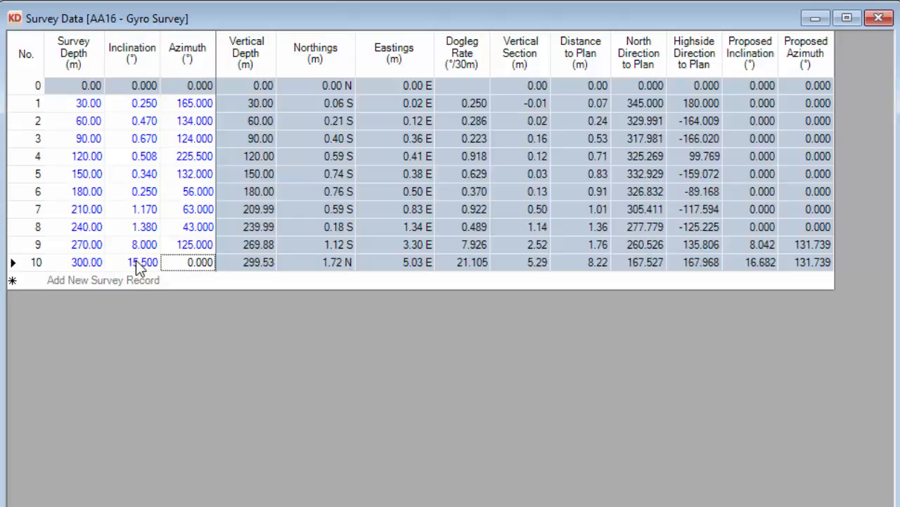
text(130)
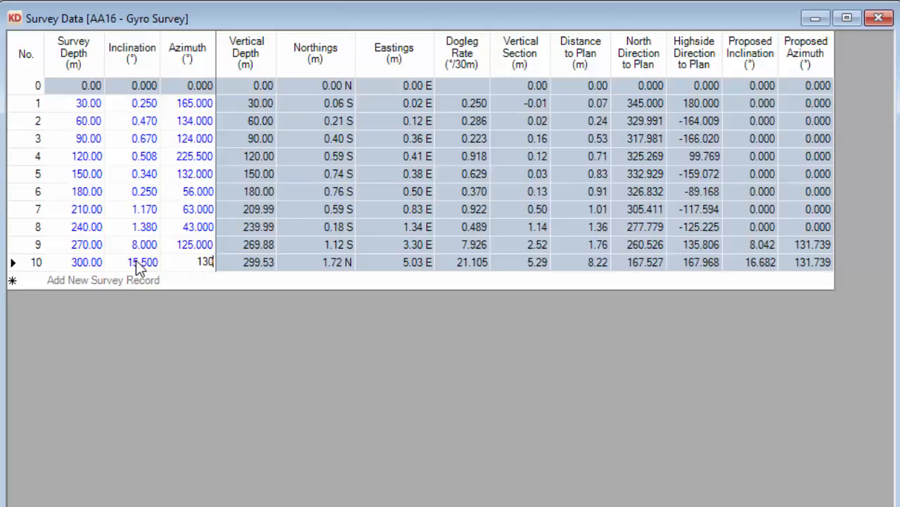
key(Tab)
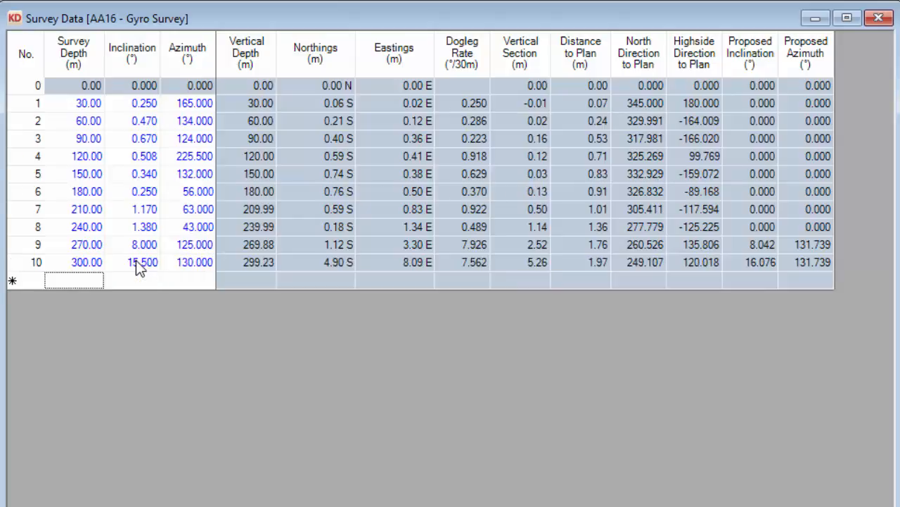
click(121, 210)
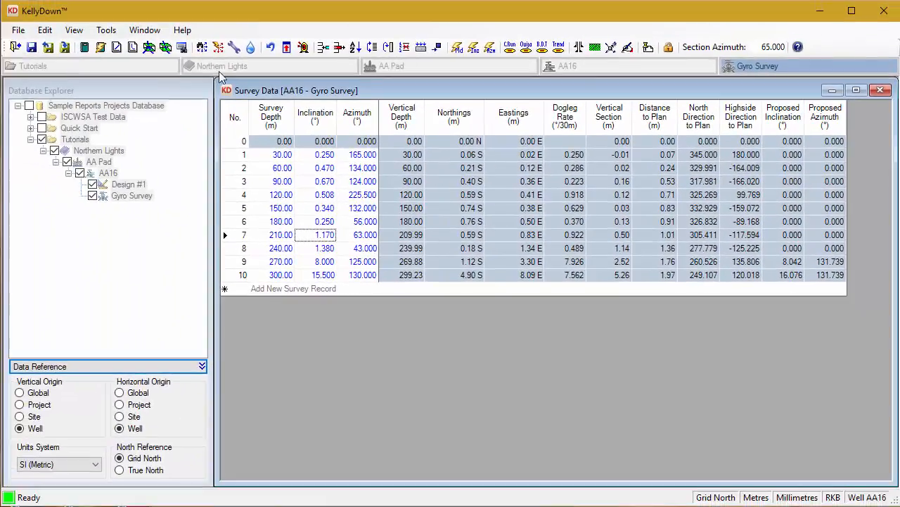
click(31, 47)
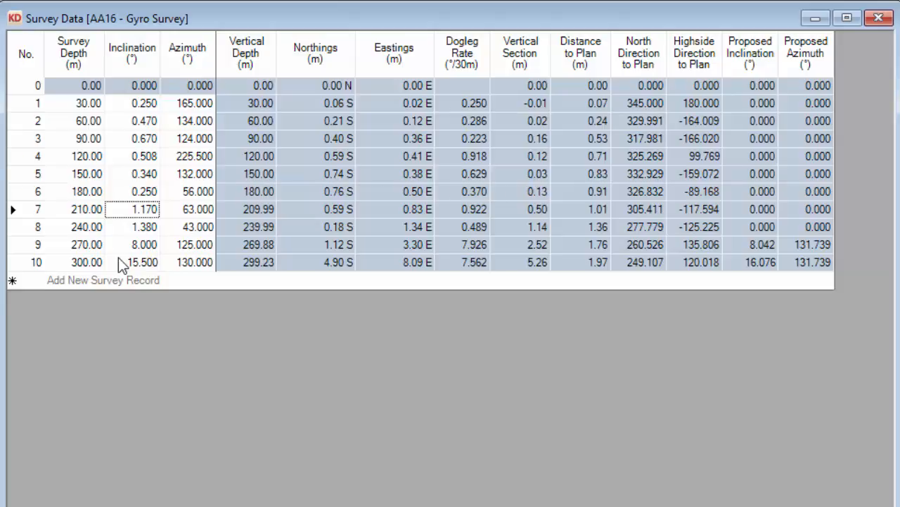
Add the eleventh survey record at 330 m depth with an inclination of 23.8° and an azimuth of 129°
click(72, 281)
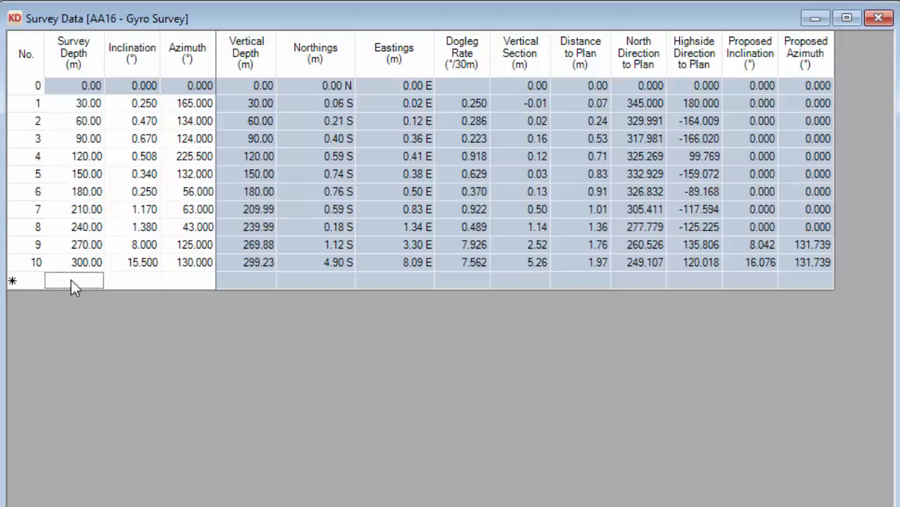
text(330)
key(Tab)
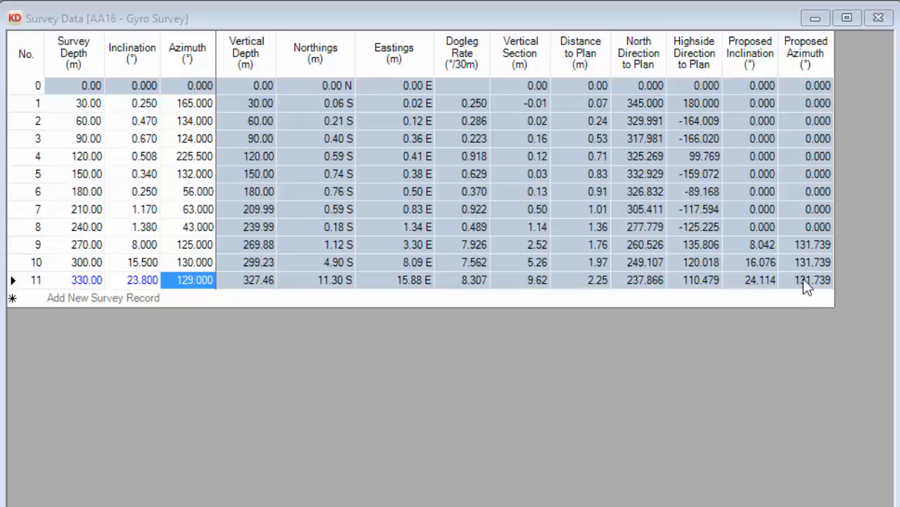
Close the Gyro Survey data and save the modifications
click(883, 21)
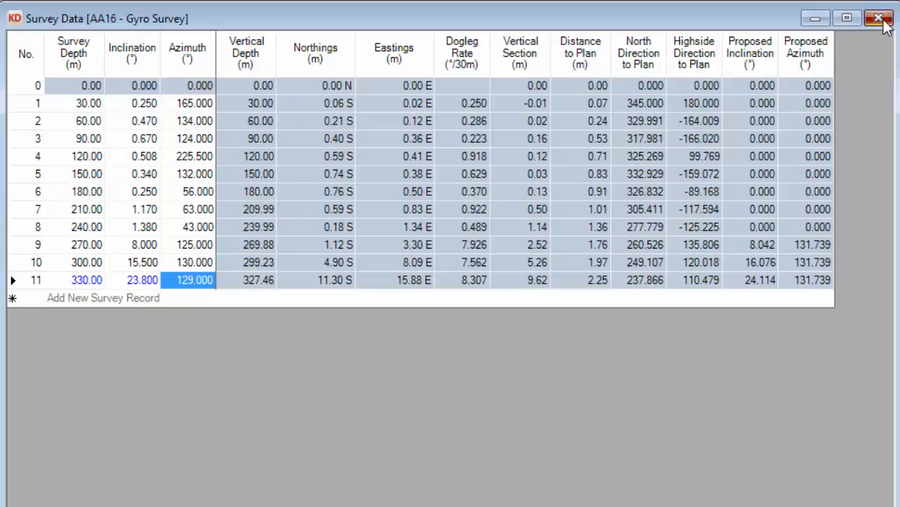
drag(592, 409, 551, 337)
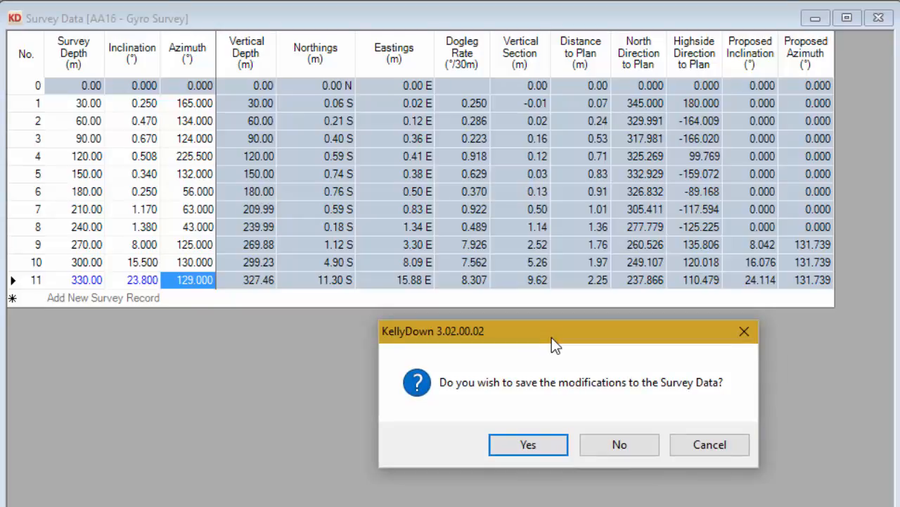
click(529, 444)
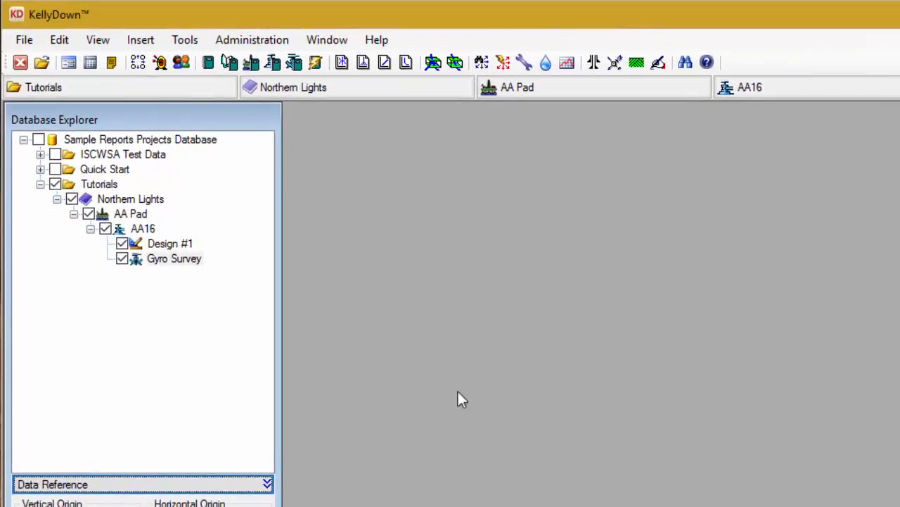
Start a new survey tied to the Gyro Survey, with Run #1 as its ID and name
click(175, 259)
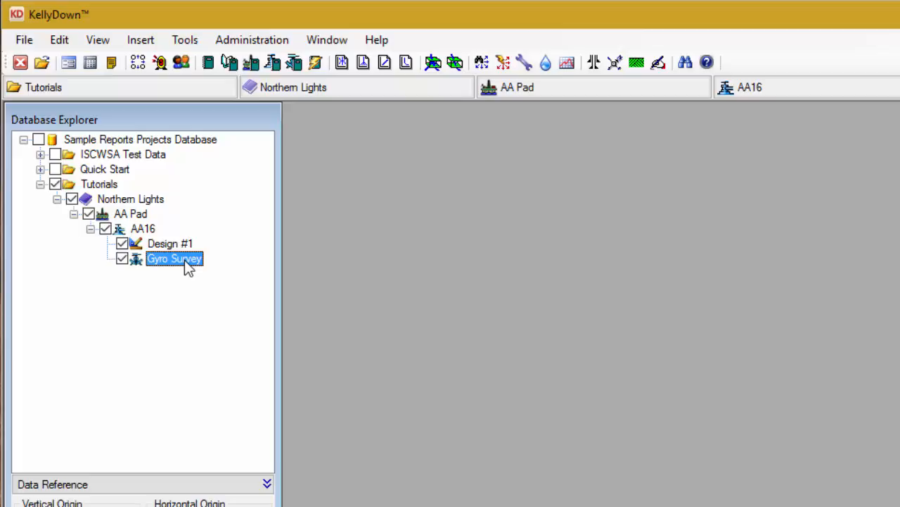
right_click(188, 268)
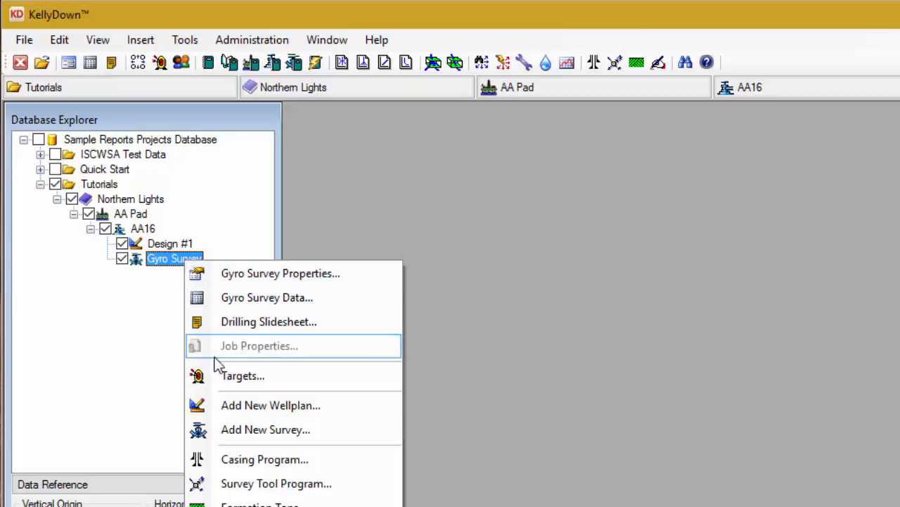
click(265, 430)
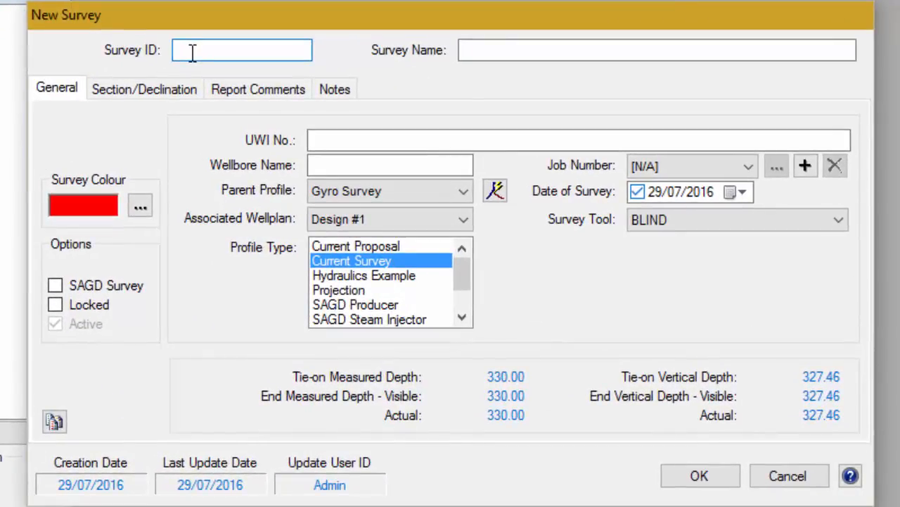
text(Run #1)
key(Tab)
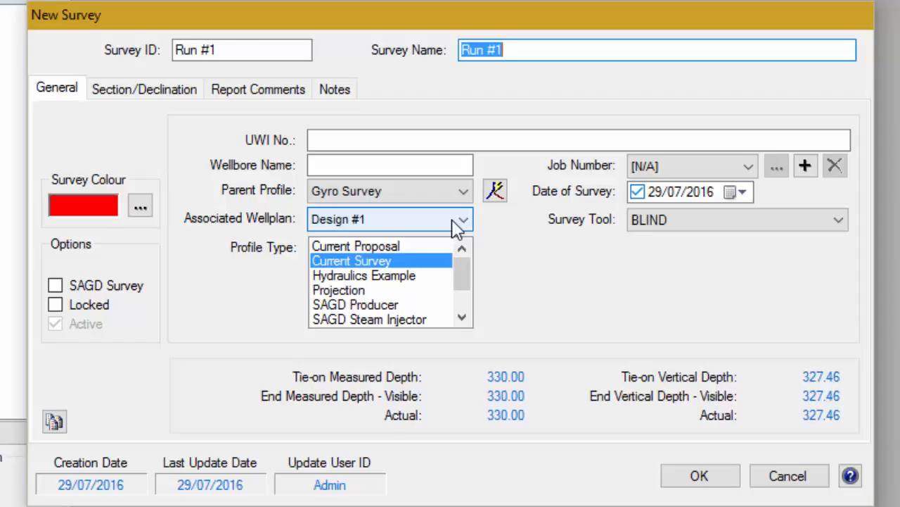
Set the new survey's tool to MWD, check its section and declination settings, and create the survey
click(766, 217)
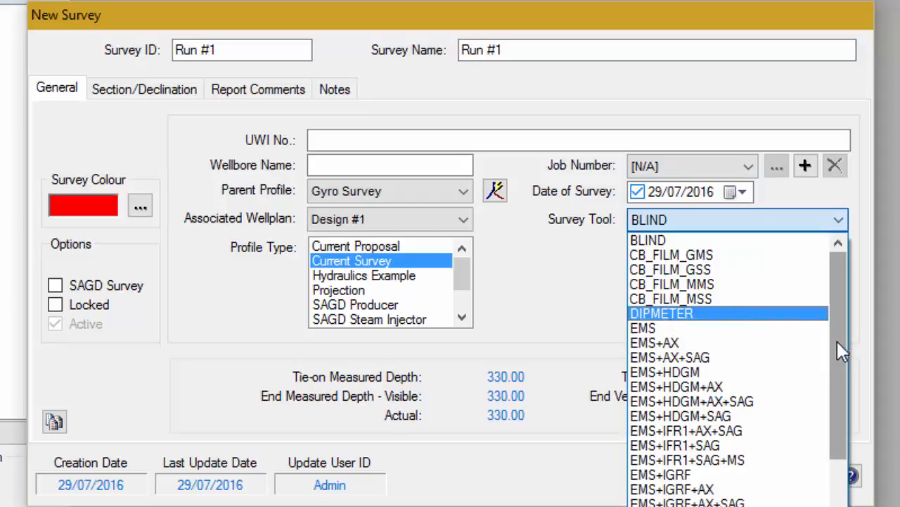
drag(837, 341, 814, 483)
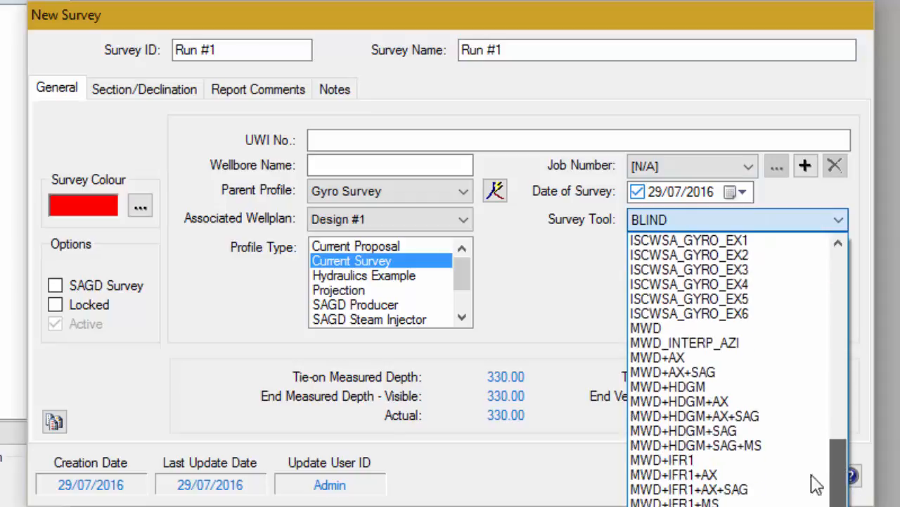
click(661, 328)
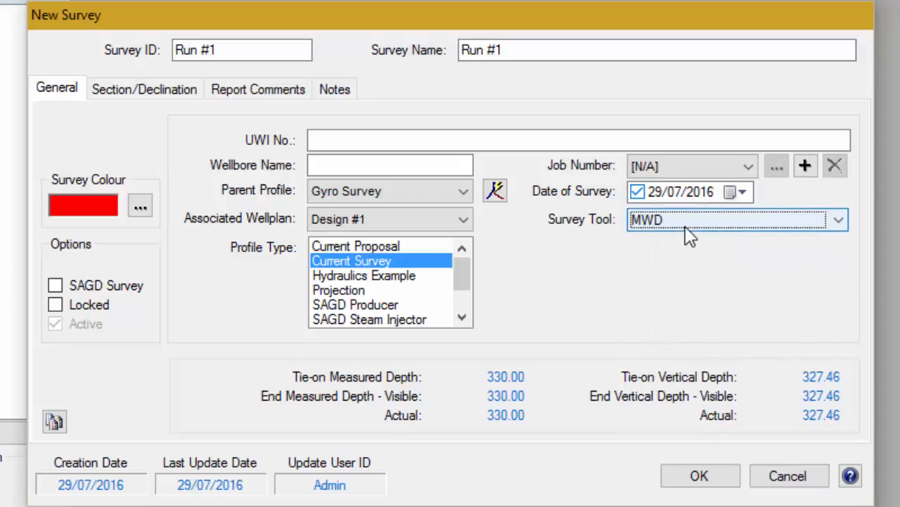
click(125, 92)
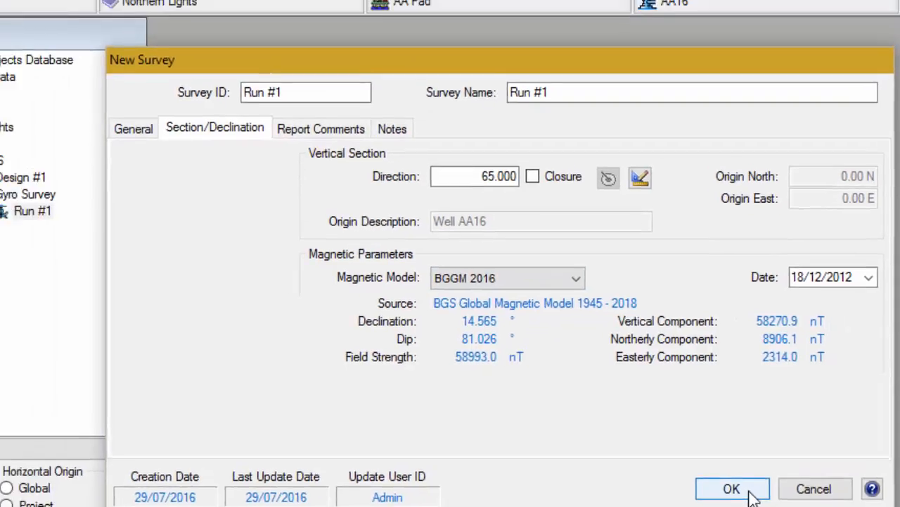
click(721, 484)
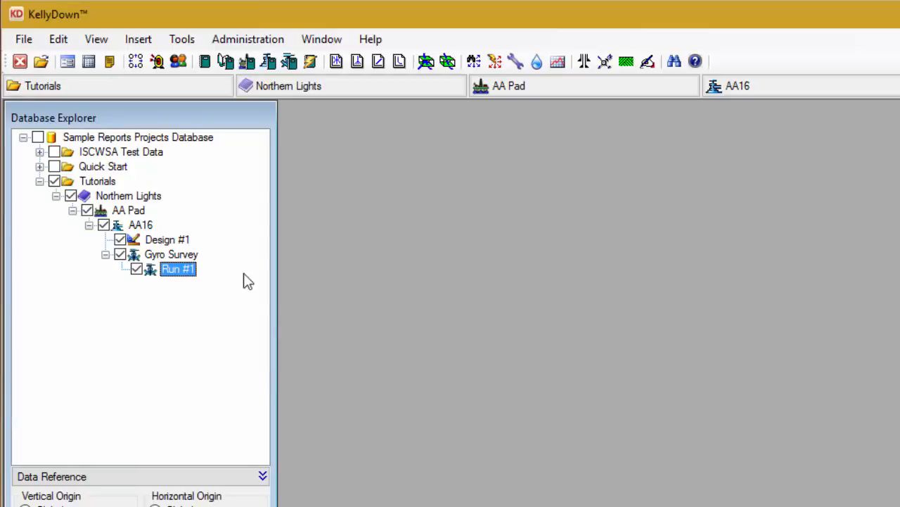
Open the Run #1 survey data and bring up its tie-on coordinates for editing
right_click(185, 274)
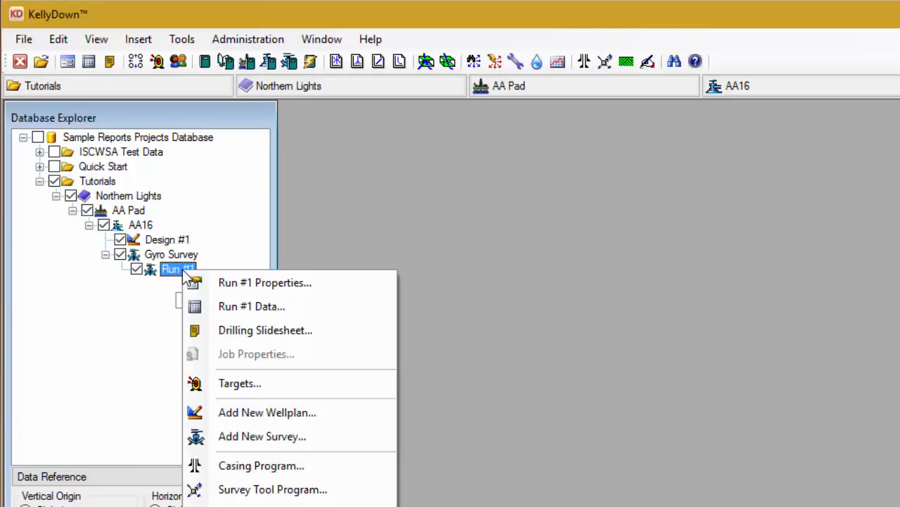
click(256, 308)
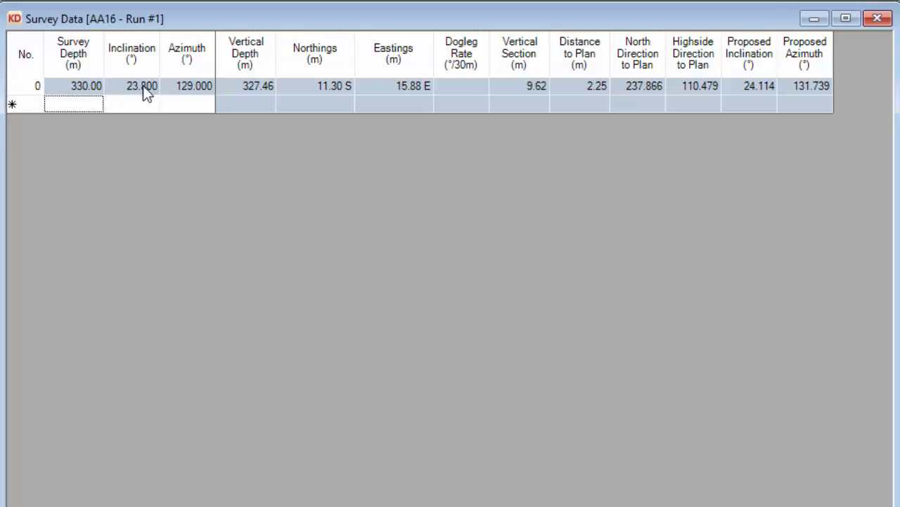
click(177, 90)
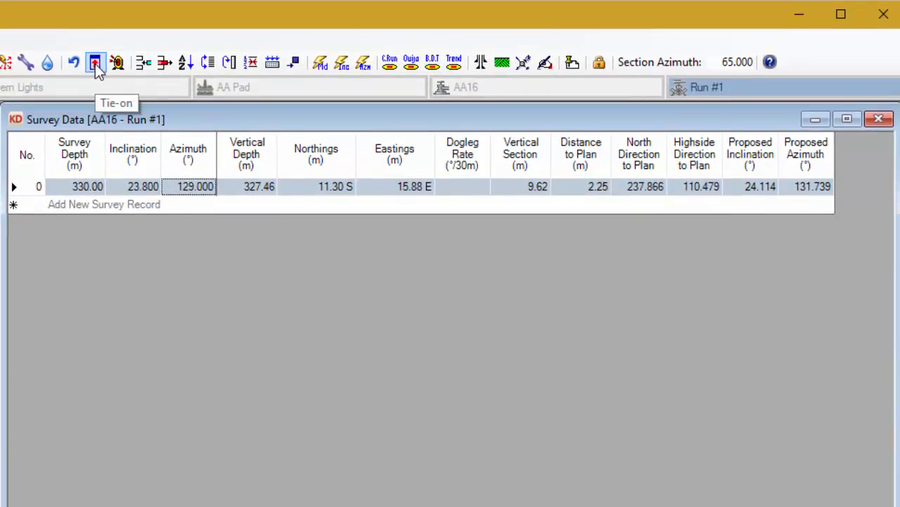
click(95, 63)
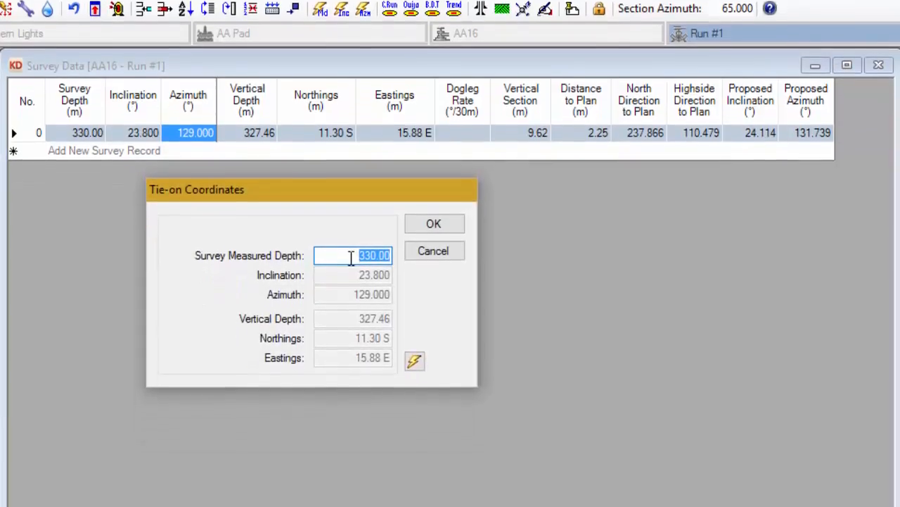
Set the tie-on survey measured depth of Run #1 to 300 m
click(349, 309)
drag(351, 209, 422, 221)
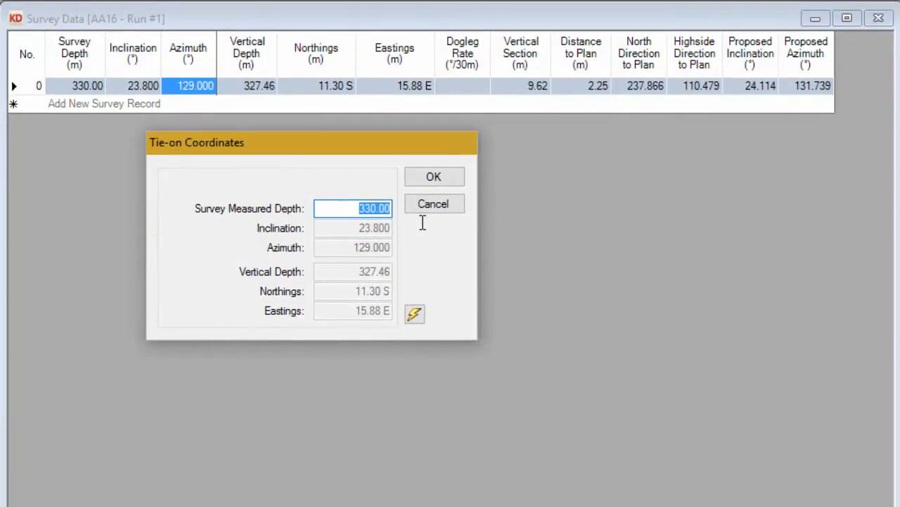
click(361, 207)
drag(359, 208, 431, 219)
text(300)
key(Tab)
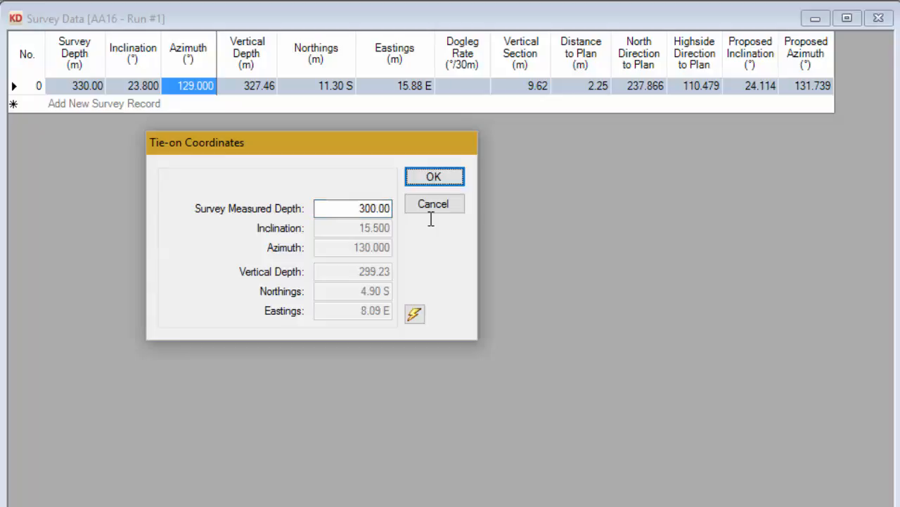
Set the tie-on survey measured depth of Run #1 to 320 m and accept the tie-on coordinates
click(359, 208)
drag(360, 208, 395, 208)
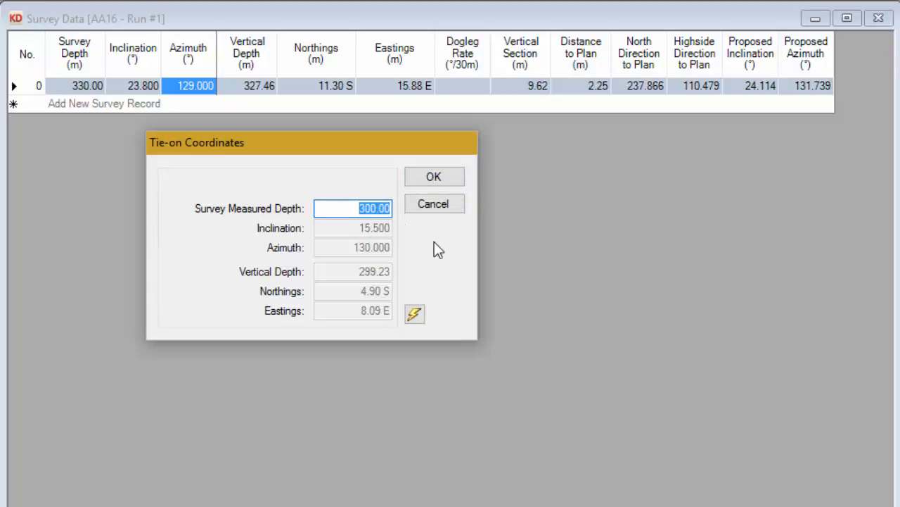
click(357, 209)
drag(358, 208, 396, 209)
click(365, 209)
text(2)
key(Tab)
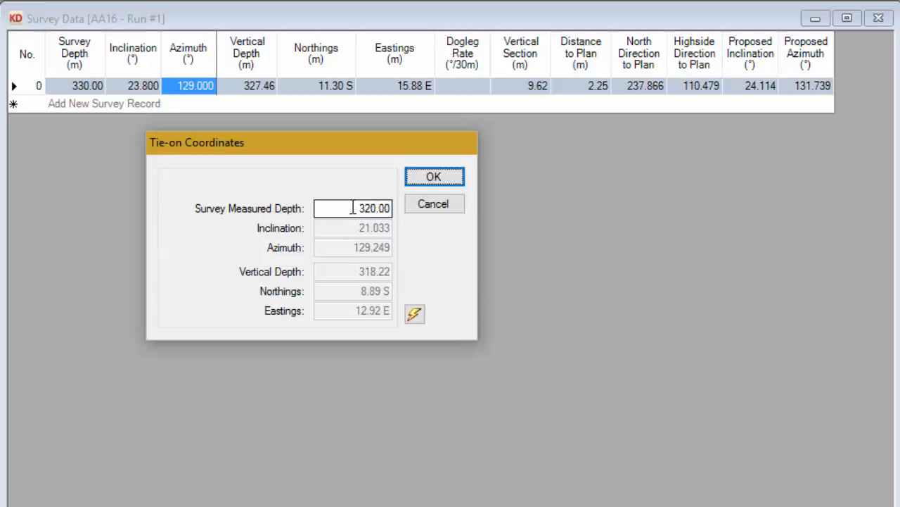
click(443, 179)
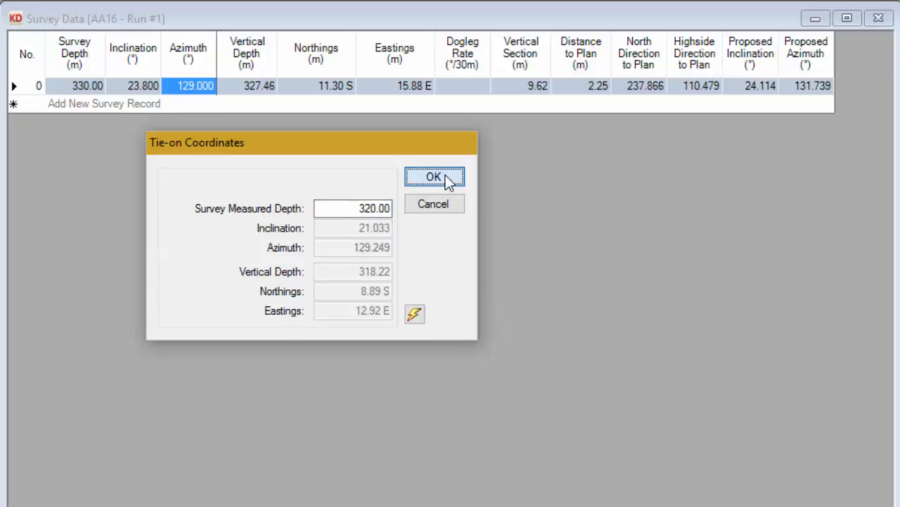
Agree to update the parent survey's total depth to match the new tie-on depth
drag(601, 407, 554, 296)
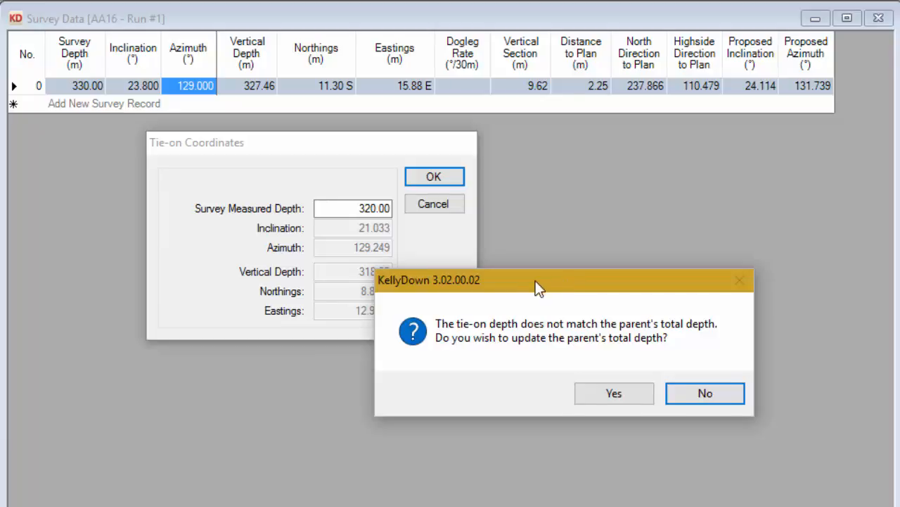
drag(536, 281, 493, 276)
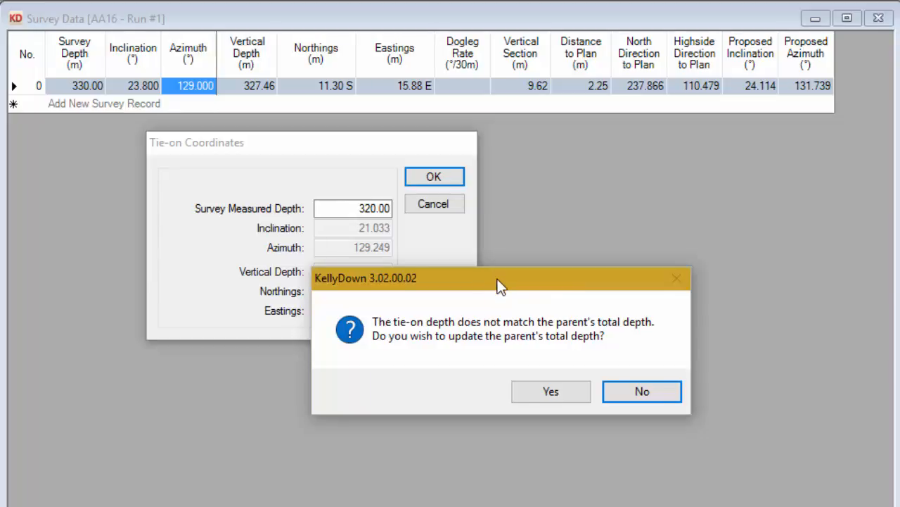
drag(492, 277, 463, 278)
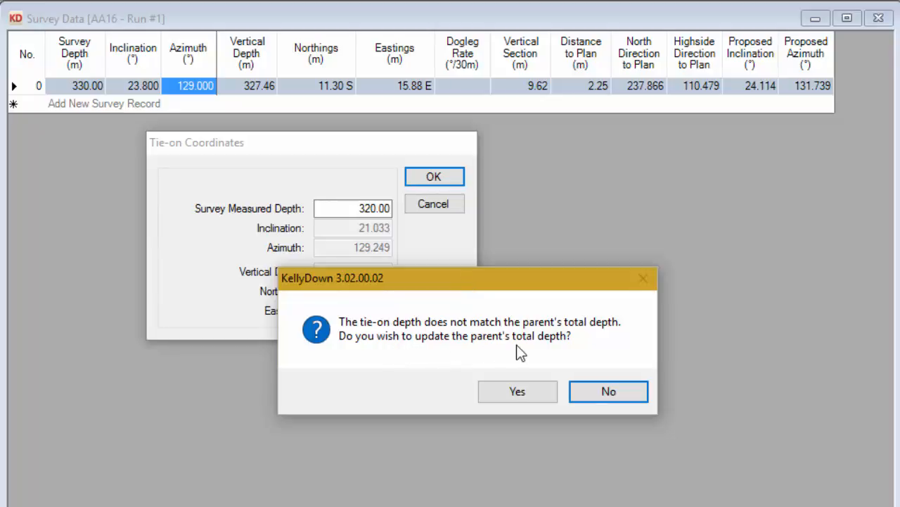
click(534, 394)
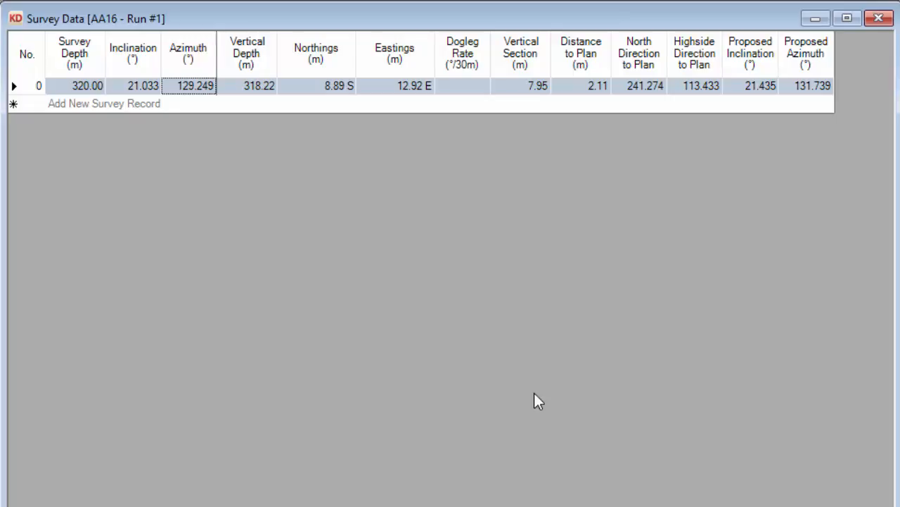
Enter ten Run #1 survey records, from 348.50 m at 28.800° inclination, 130.500° azimuth down to 604.87 m at 83.500°, 131.850°
click(89, 104)
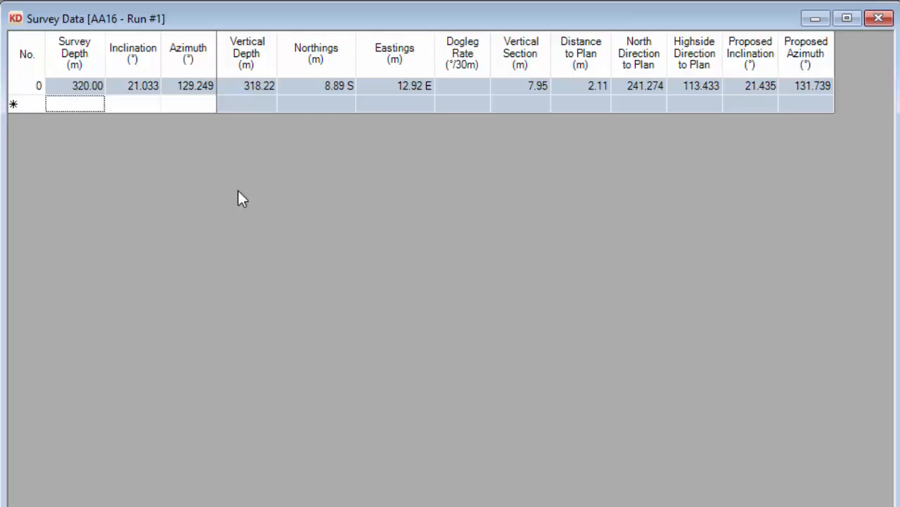
text(348.50	28.800	130.500 377.30	36.800	130.870 405.20	44.850	131.100 434.05	51.210	131.250 462.35	59.220	131.500 490.15	66.340	131.550 519.38	74.170	131.480 547.72	81.870	131.650 576.37	82.600	131.730 604.87	83.500	131.850)
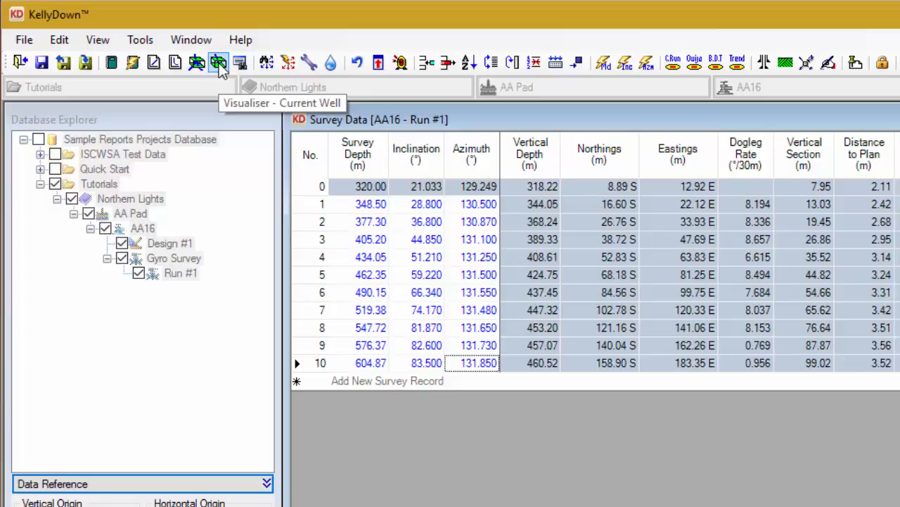
Visualise the current well in 3D and examine the end of Run #1 close up against the Design #1 wellplan
click(218, 62)
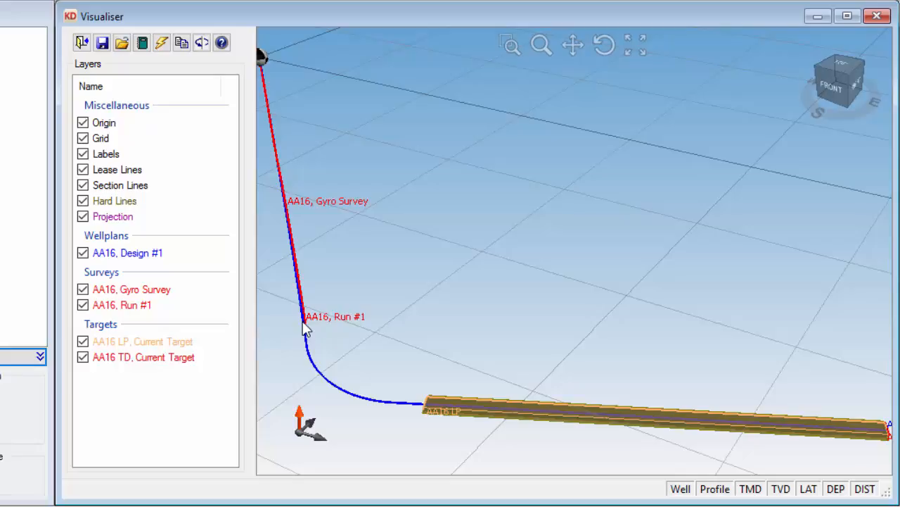
double_click(303, 324)
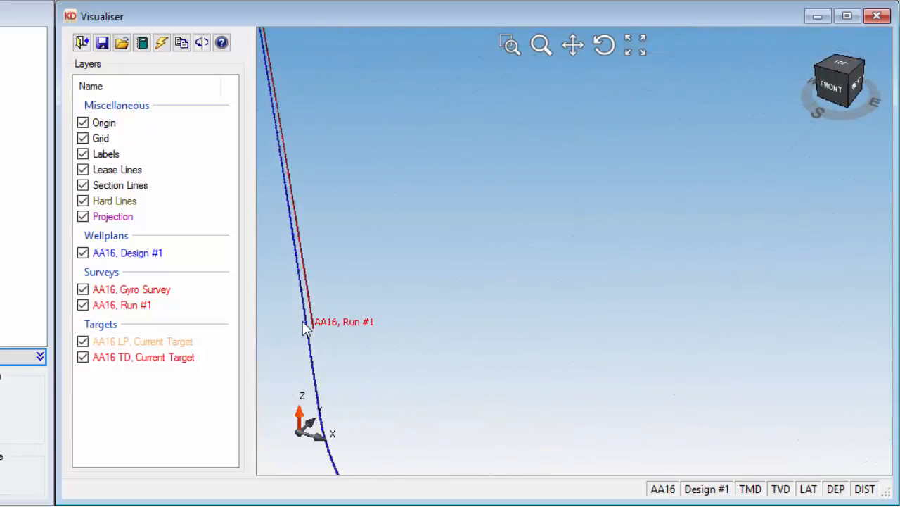
drag(348, 357, 744, 241)
drag(639, 227, 735, 197)
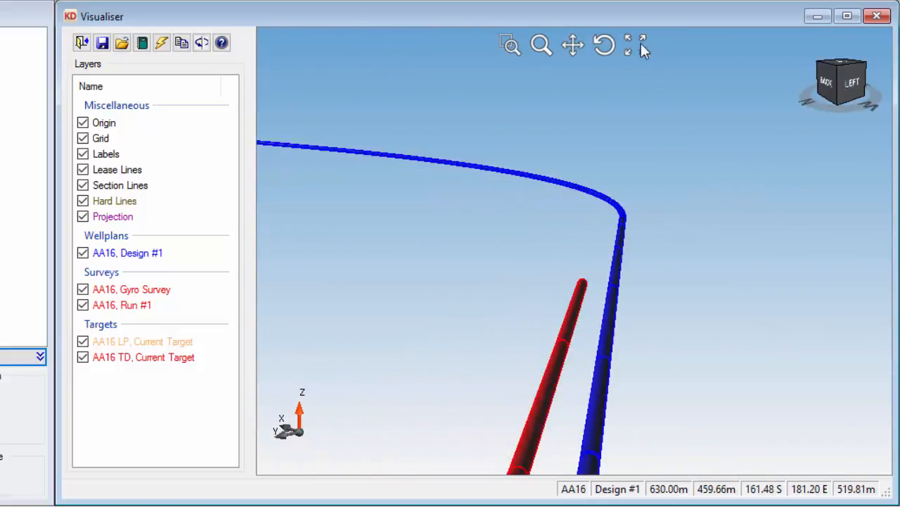
click(641, 43)
drag(616, 134, 587, 176)
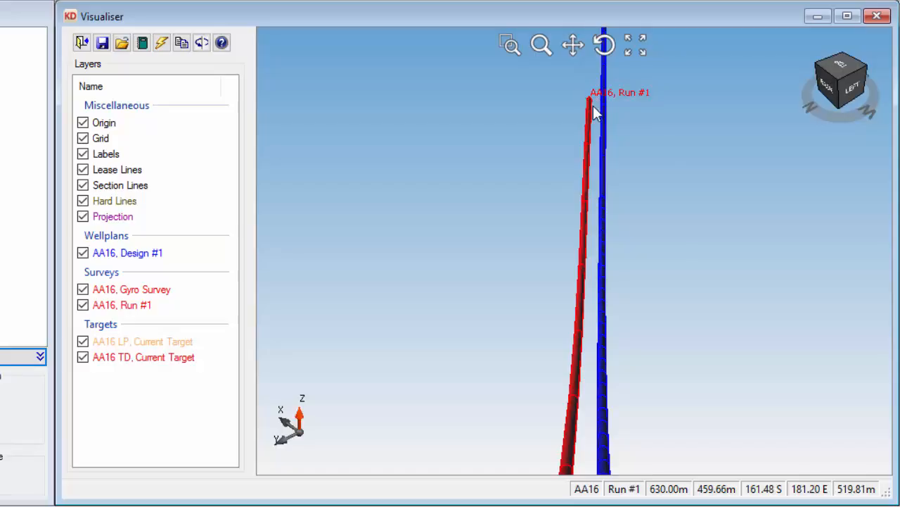
drag(599, 100, 603, 207)
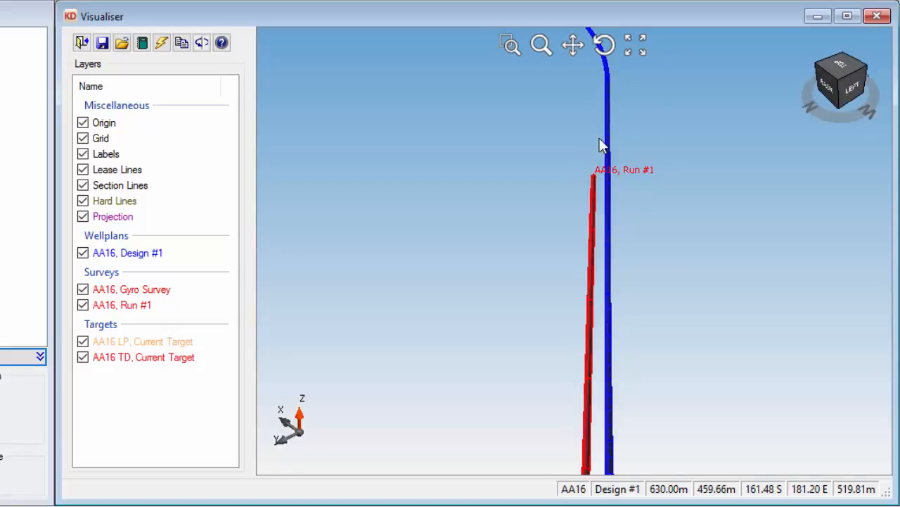
drag(603, 181, 592, 277)
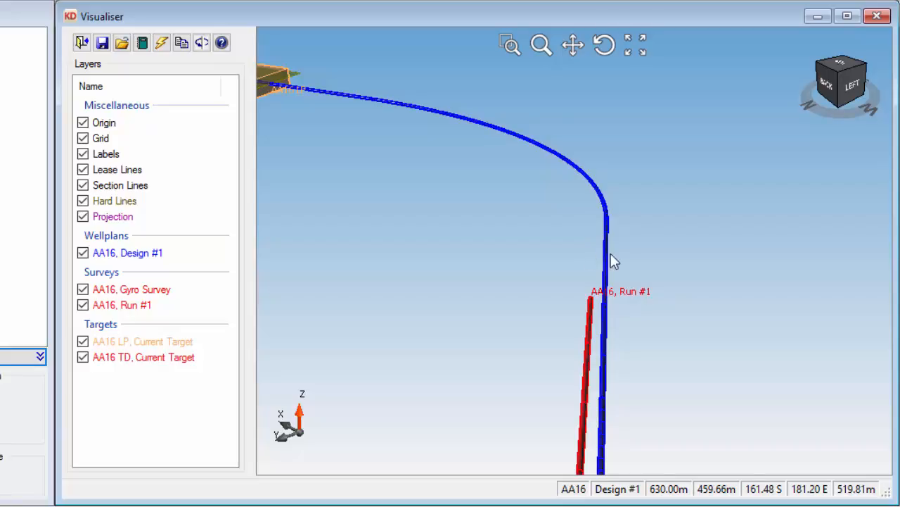
scroll(590, 302, up, 4)
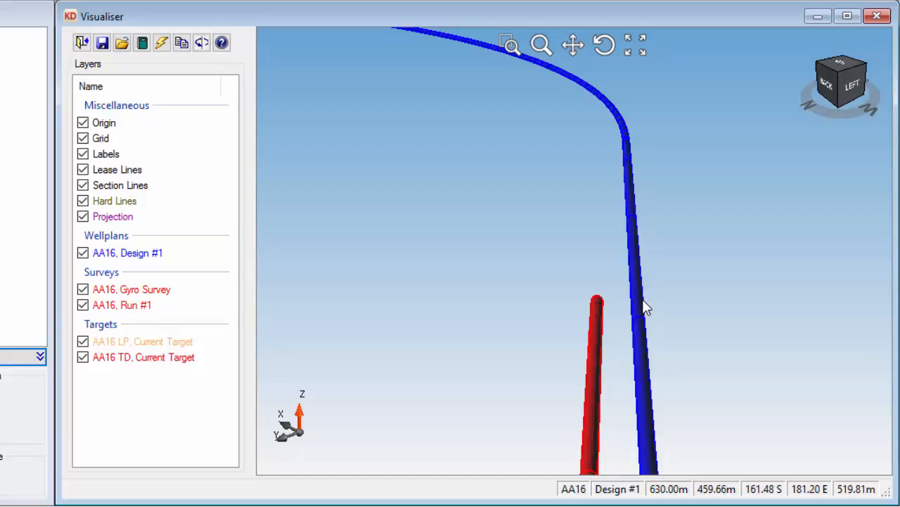
Measure the distance from the last Run #1 survey point to the adjacent Design #1 path, and close the Visualiser
click(597, 304)
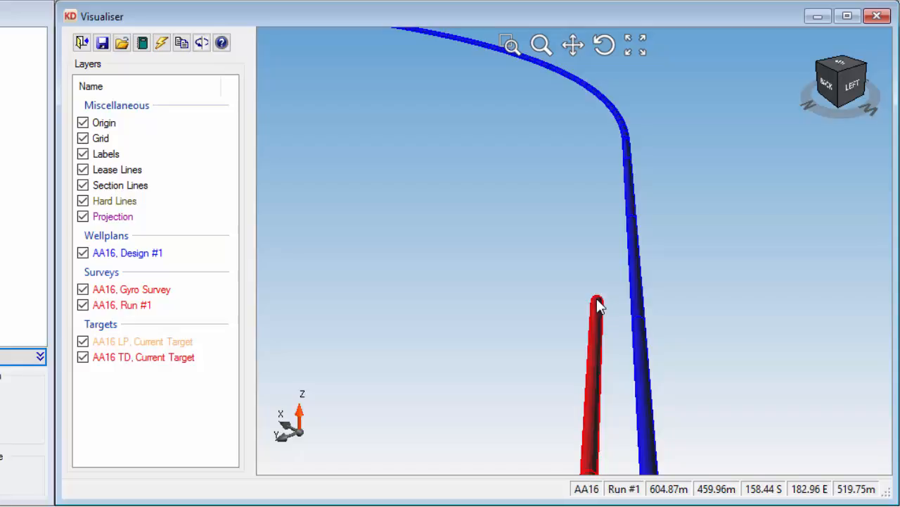
click(636, 297)
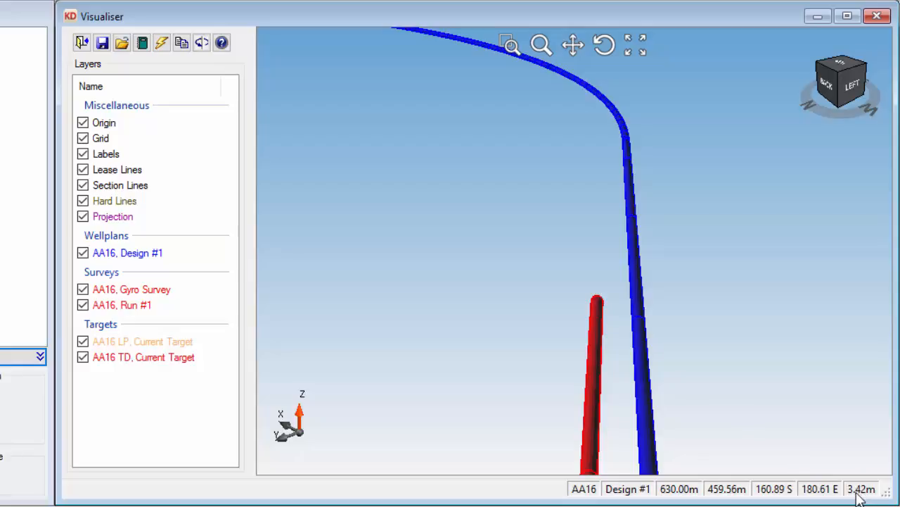
click(880, 17)
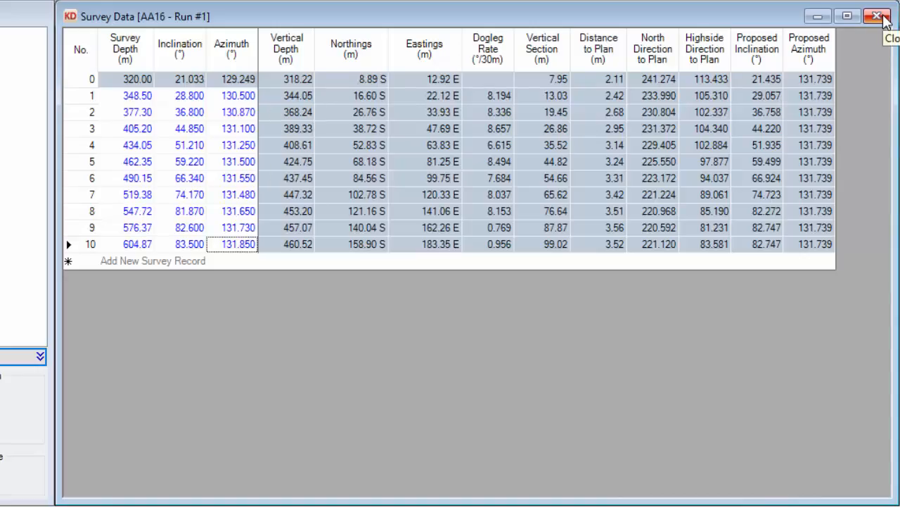
Close the Run #1 survey data and save its modifications
click(879, 17)
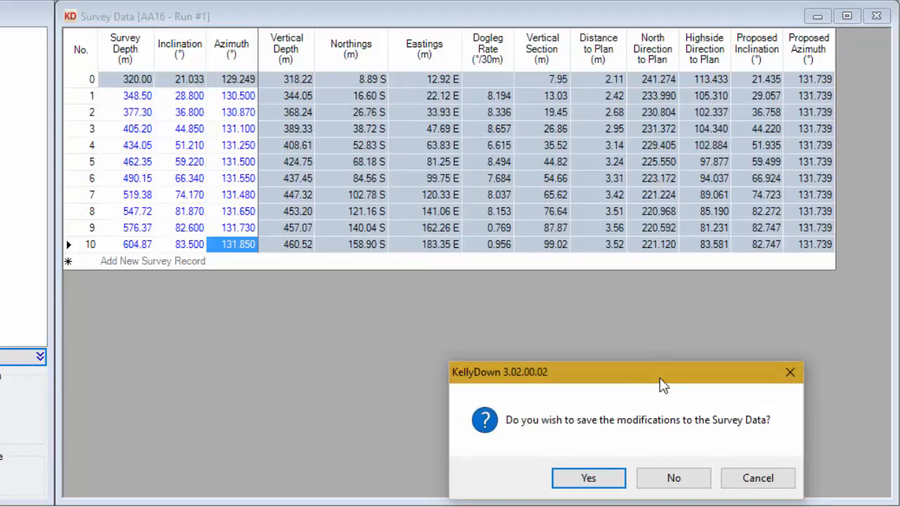
drag(661, 383, 568, 220)
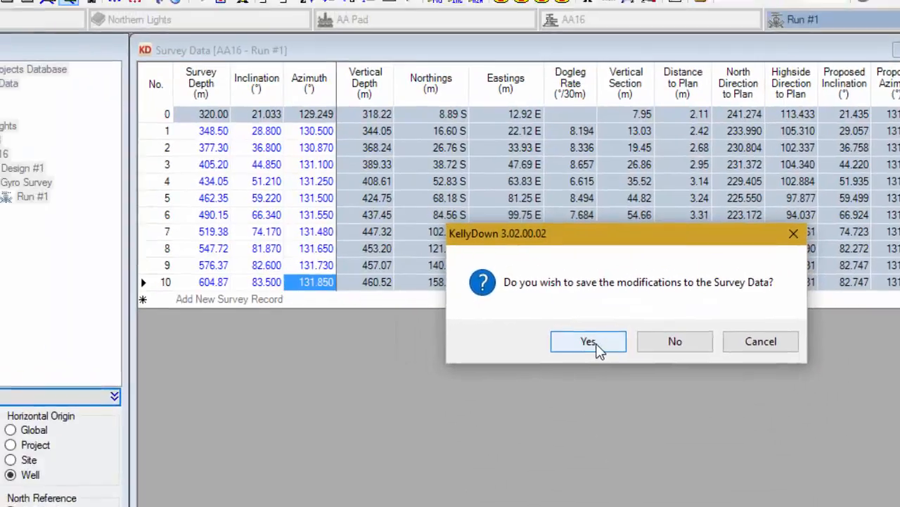
click(512, 306)
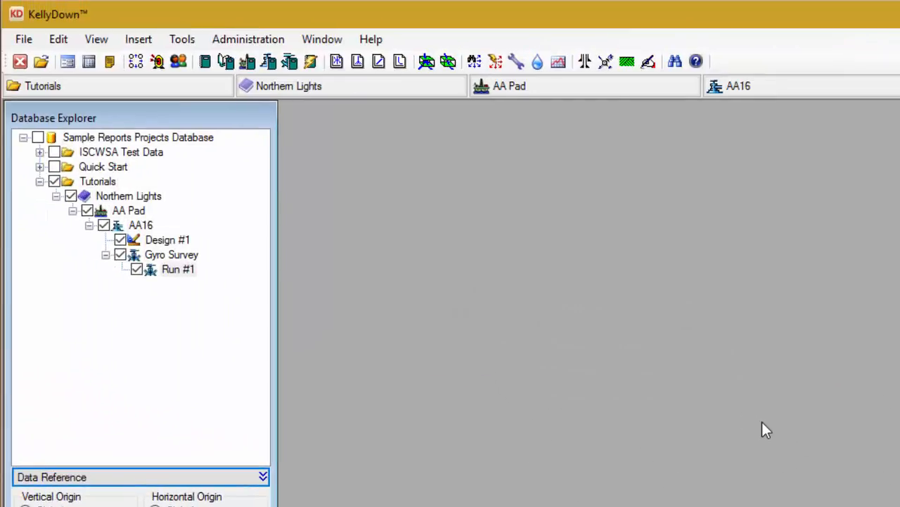